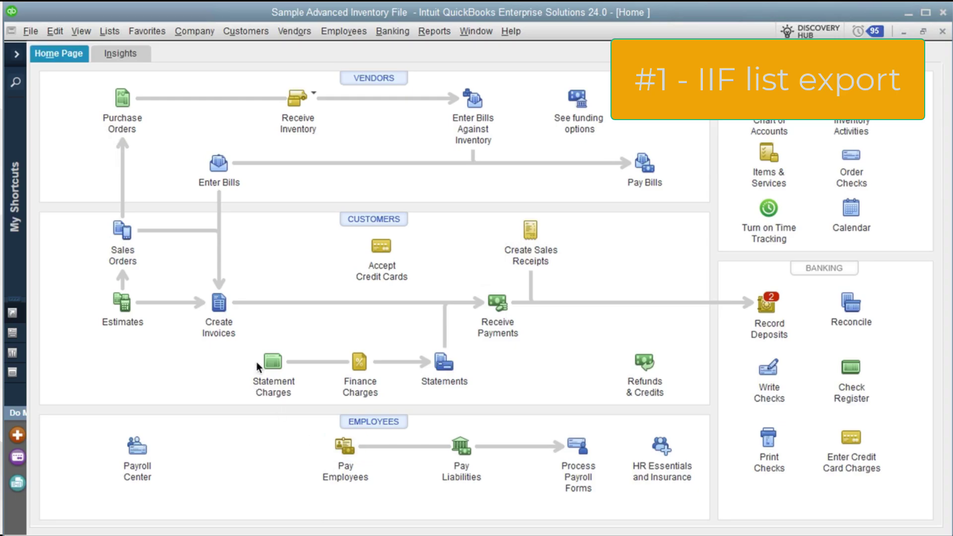
# - Open Export Lists to IIF Files and tick Chart of Accounts, Customer, Vendor, Employee, Other Names and Class
pyautogui.click(32, 31)
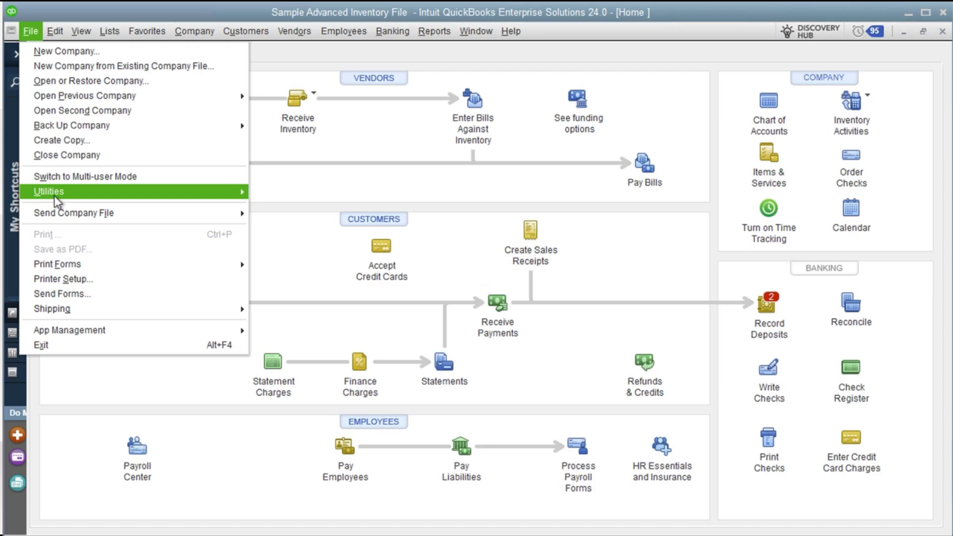
pyautogui.moveTo(55, 196)
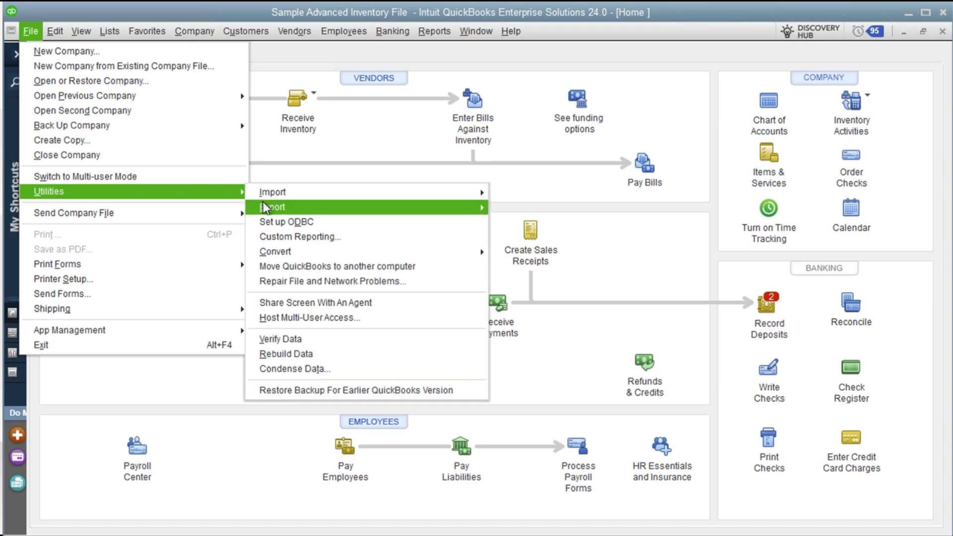
pyautogui.moveTo(263, 202)
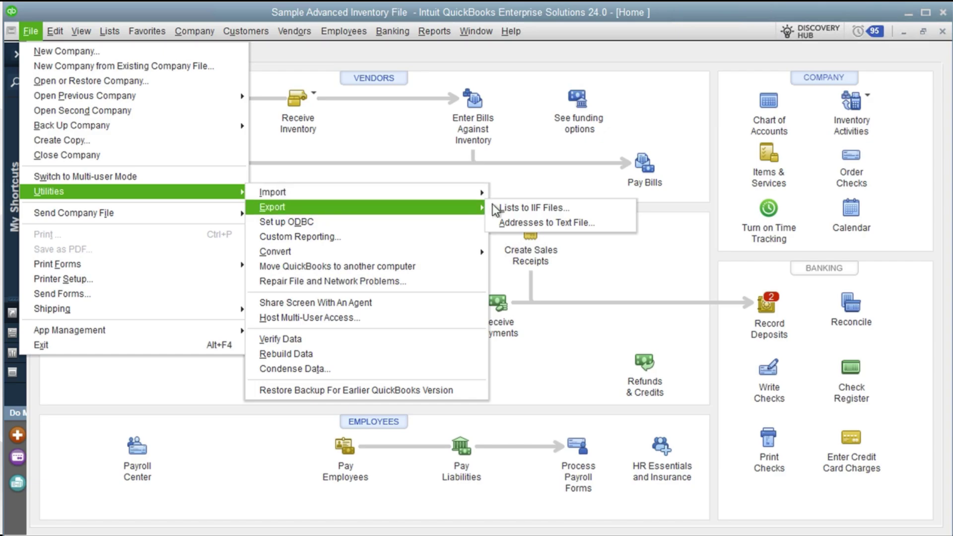
pyautogui.click(512, 209)
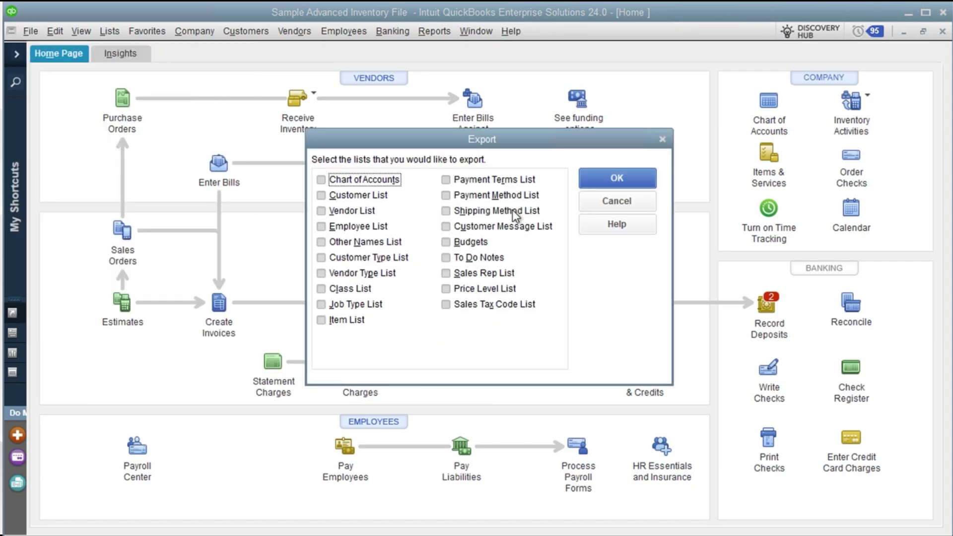
pyautogui.click(320, 183)
pyautogui.click(321, 196)
pyautogui.click(321, 212)
pyautogui.click(321, 227)
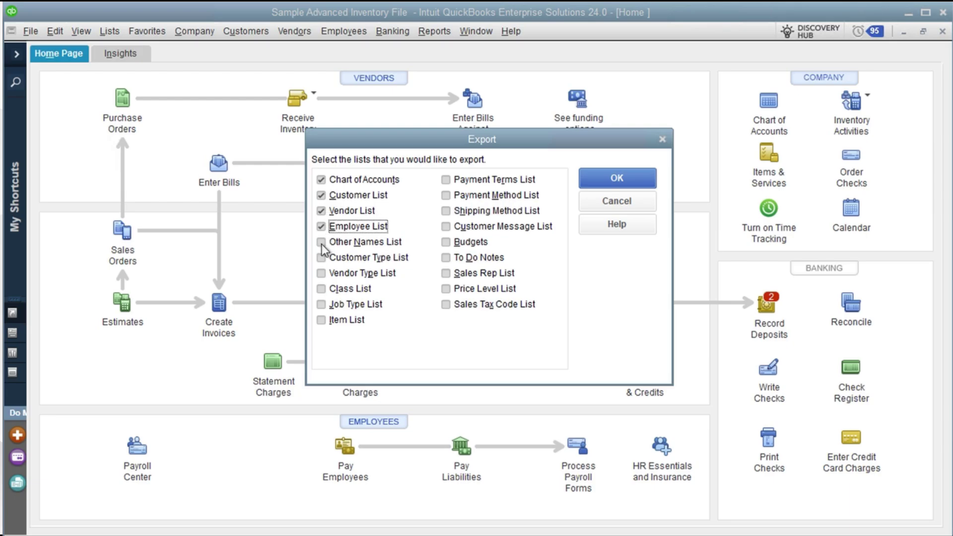
pyautogui.click(321, 242)
pyautogui.hotkey('alt', 'l')
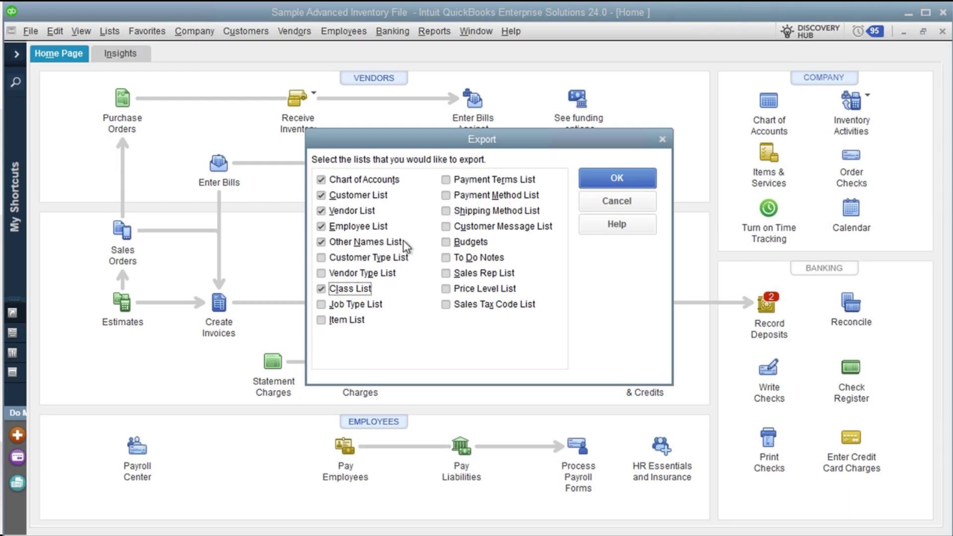
# - Save the chosen lists to the Desktop as Exported Lists.IIF and acknowledge the success message
pyautogui.click(591, 180)
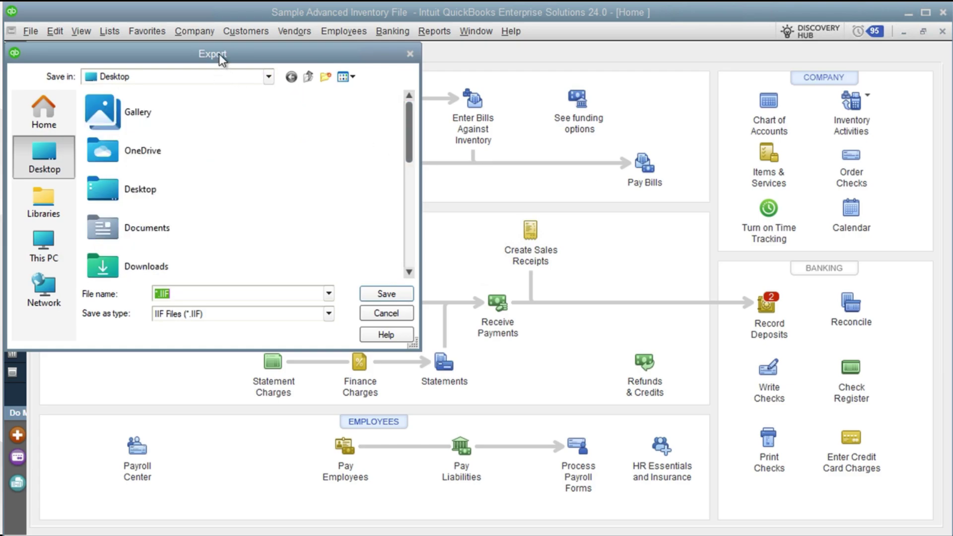
pyautogui.moveTo(219, 53); pyautogui.dragTo(367, 82)
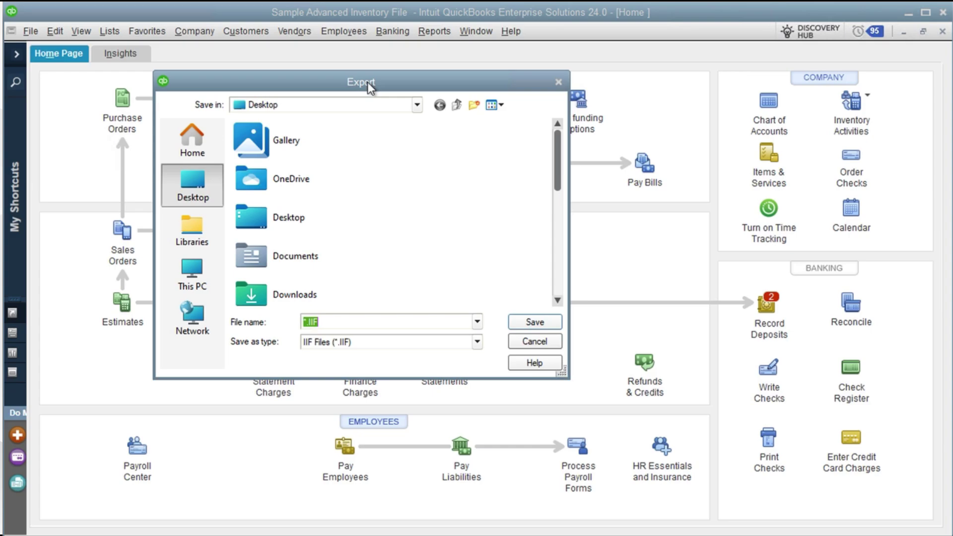
pyautogui.click(306, 322)
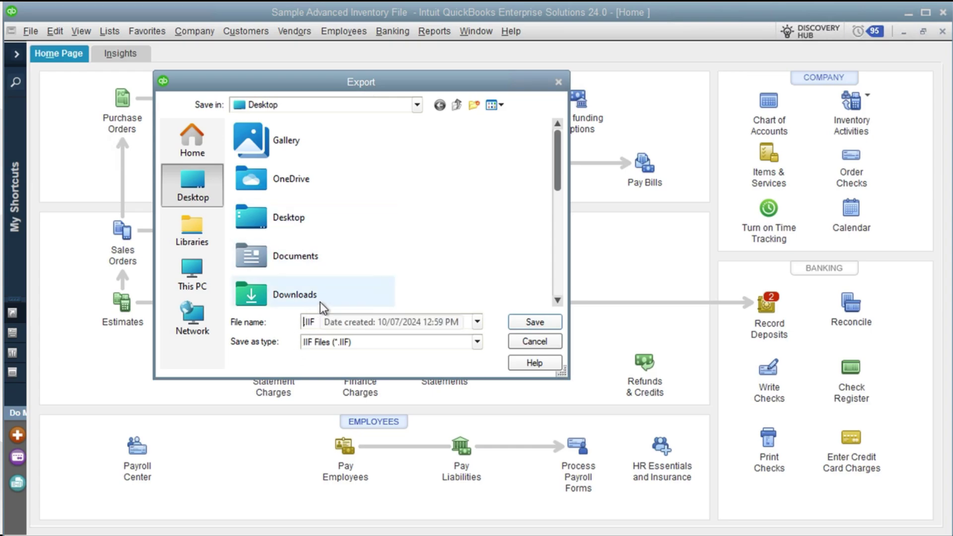
pyautogui.press('BackSpace')
pyautogui.write('Exported Lists')
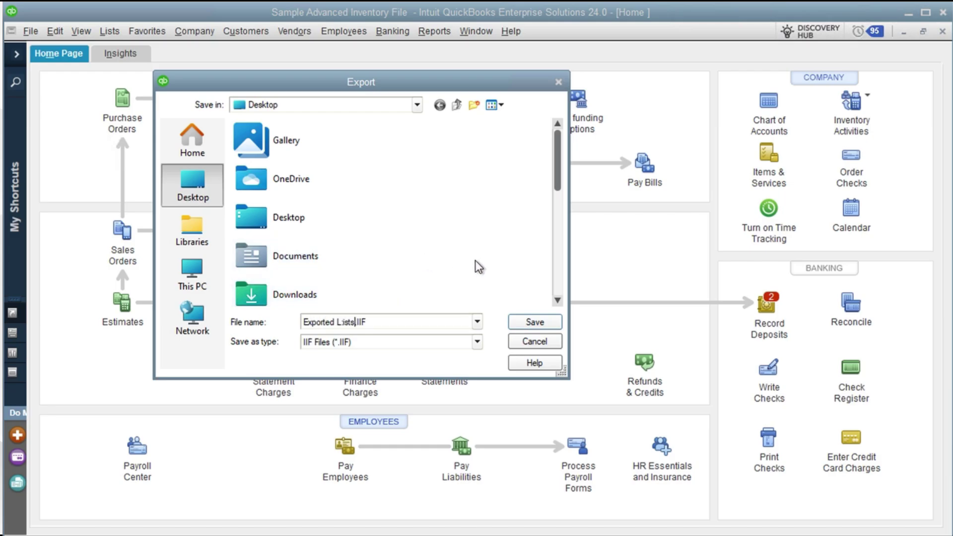
pyautogui.click(534, 322)
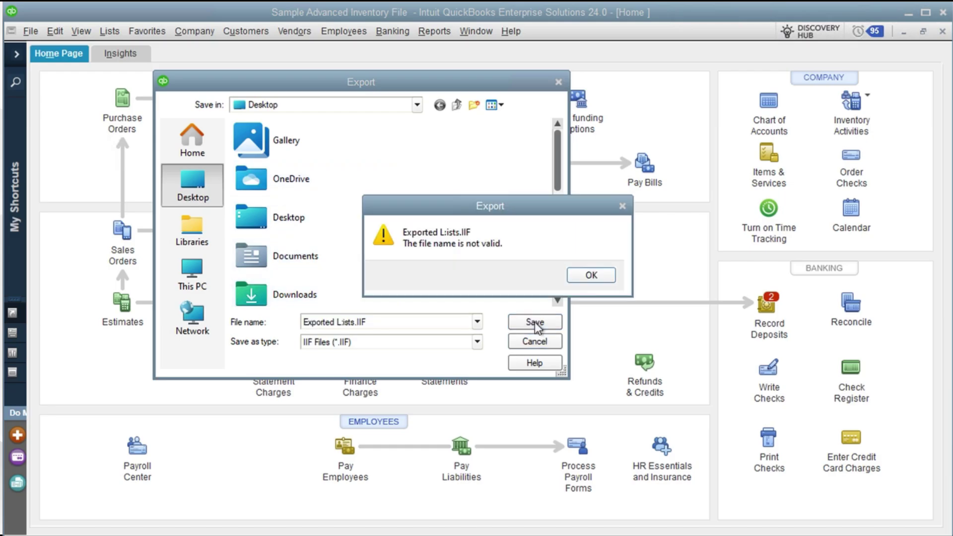
pyautogui.press('Return')
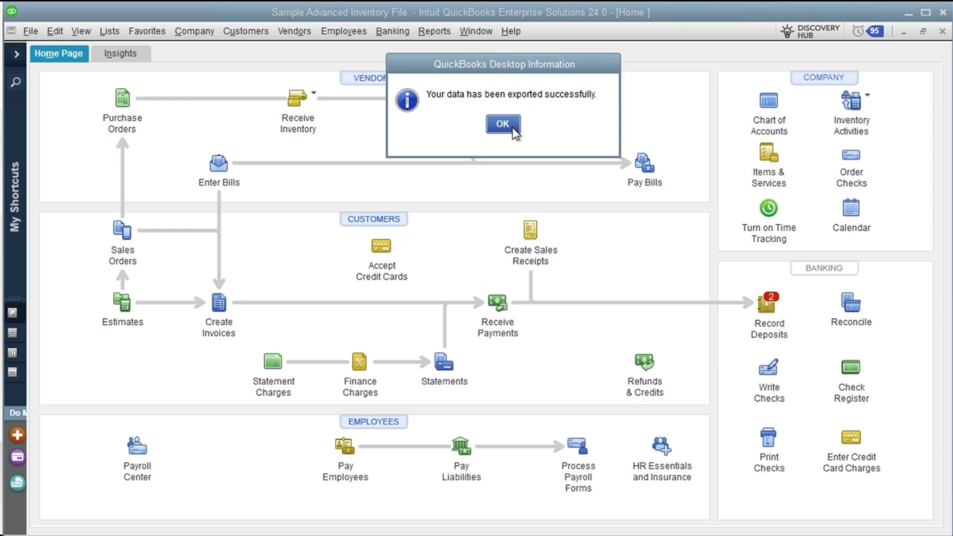
pyautogui.click(512, 127)
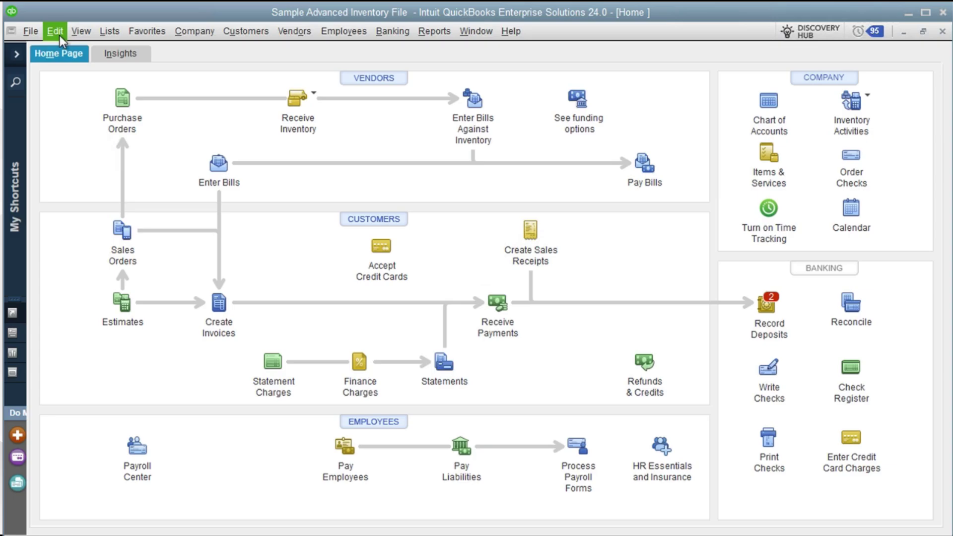
# - Start an IIF import, select Exported Lists on the Desktop, then cancel without importing
pyautogui.click(31, 32)
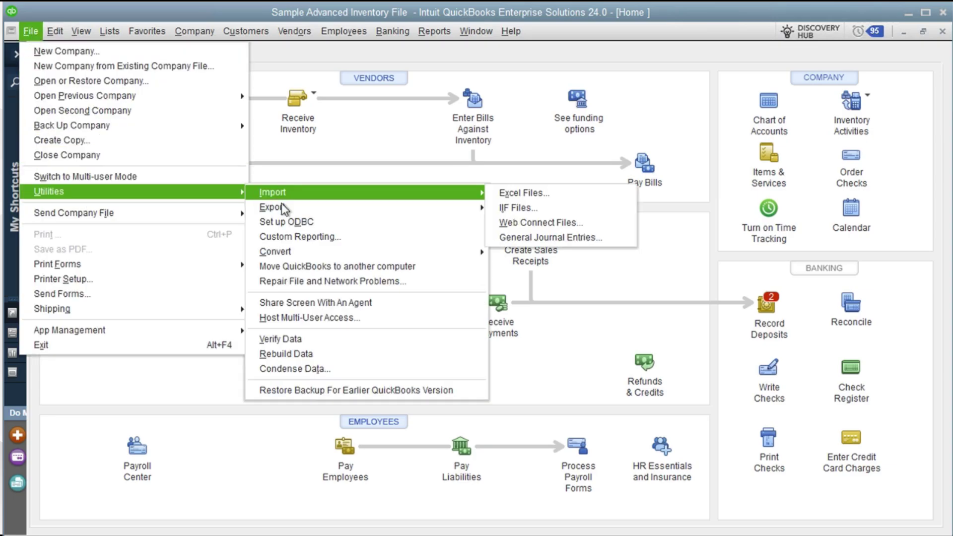
pyautogui.moveTo(474, 198)
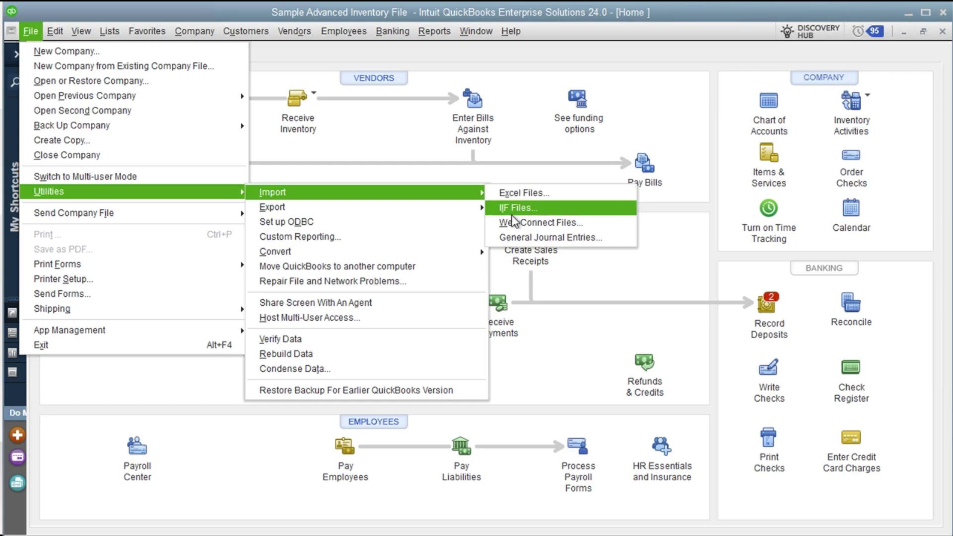
pyautogui.click(512, 210)
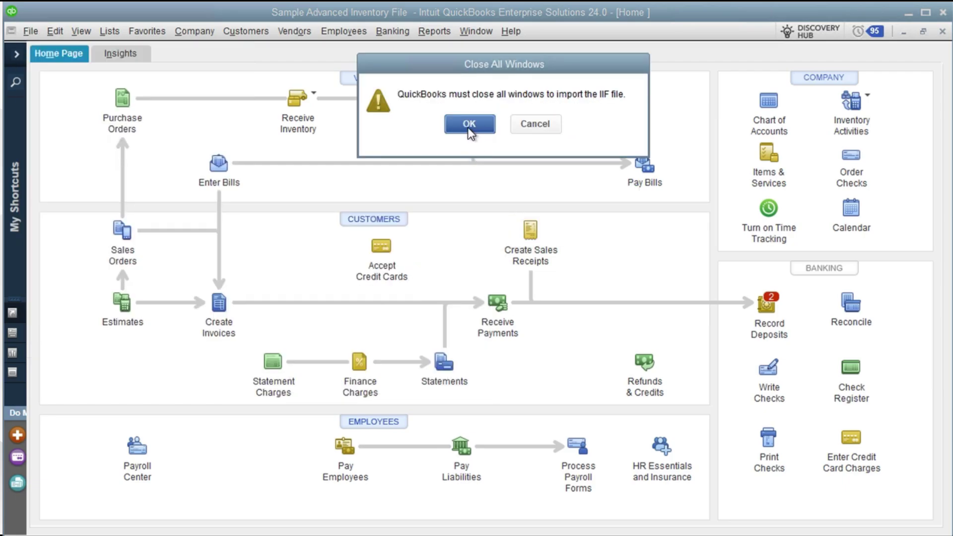
pyautogui.click(468, 128)
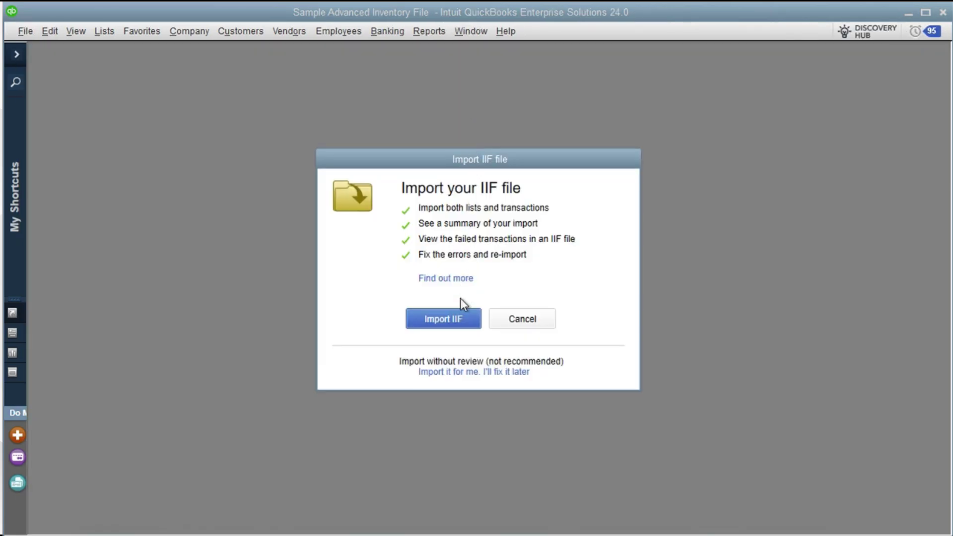
pyautogui.click(460, 318)
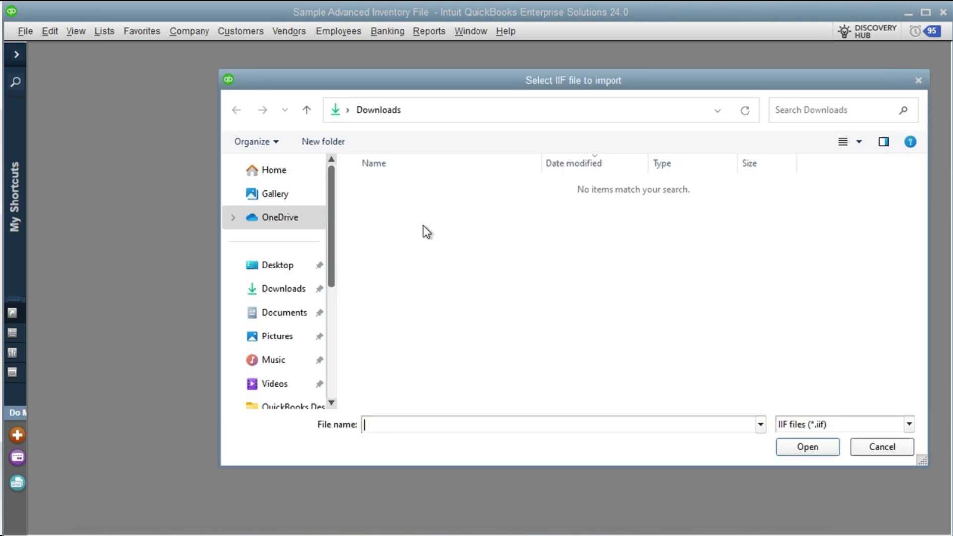
pyautogui.click(293, 275)
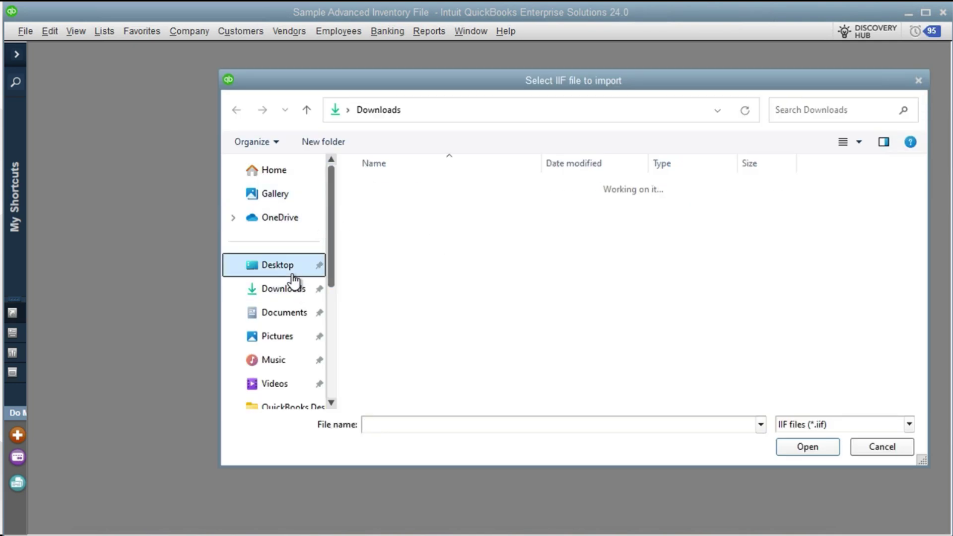
pyautogui.click(389, 189)
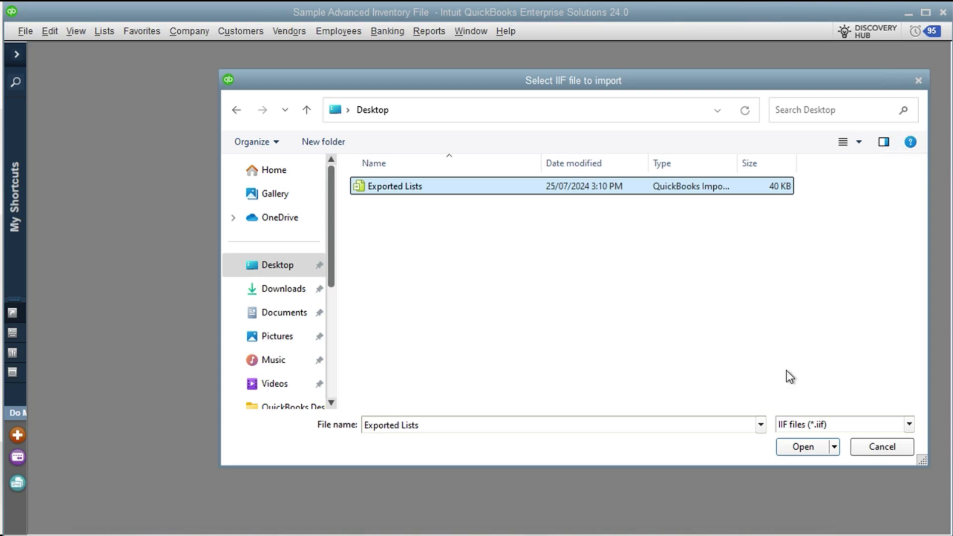
pyautogui.click(876, 447)
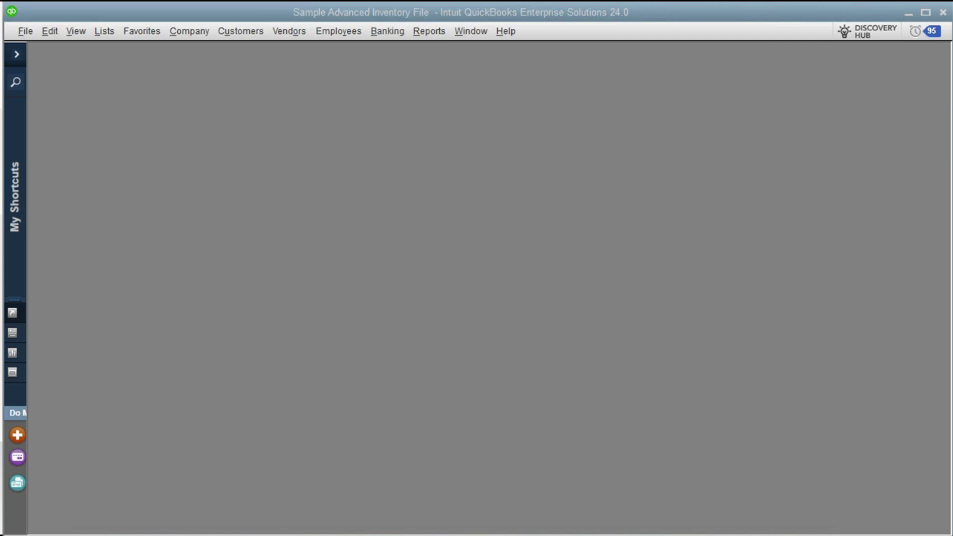
# - Open Exported Lists.IIF from the Desktop in Notepad
pyautogui.rightClick(2, 340)
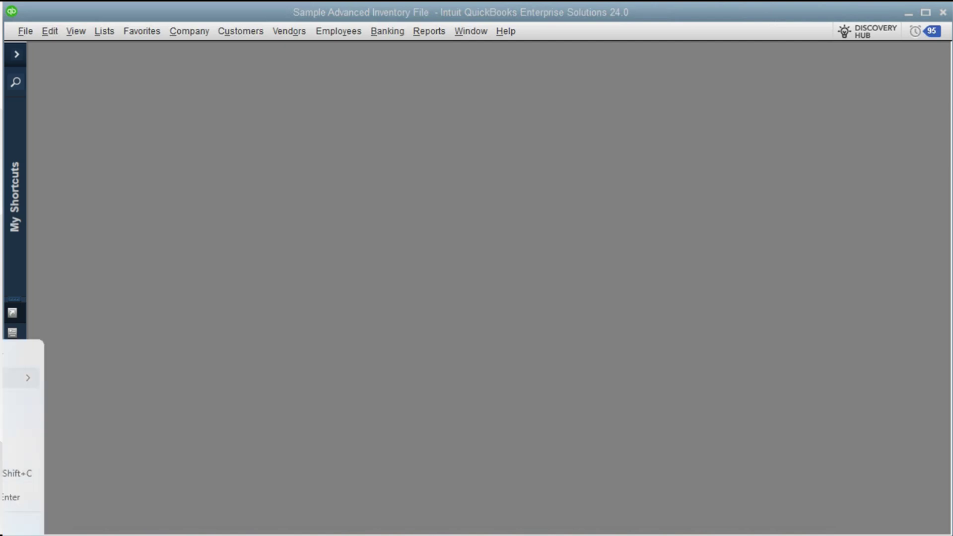
pyautogui.moveTo(22, 378)
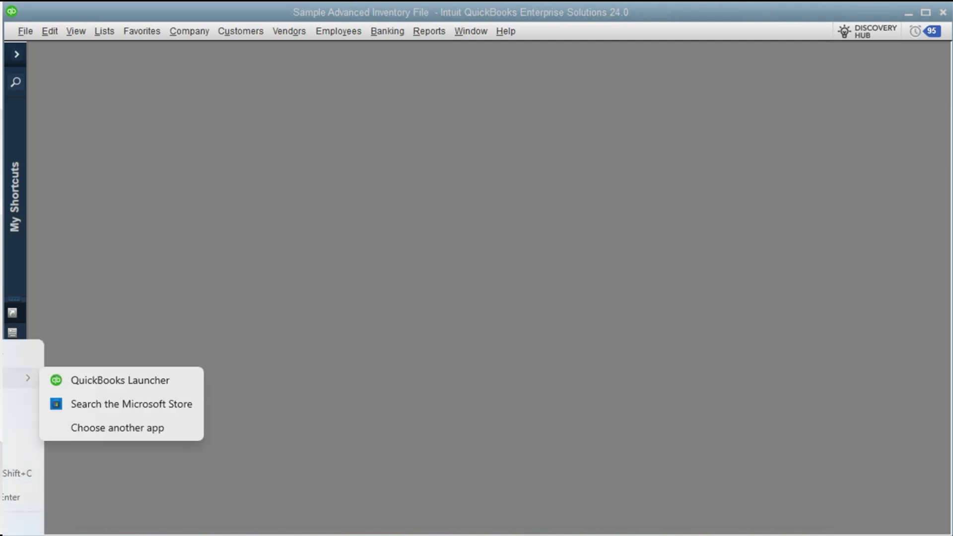
pyautogui.click(77, 426)
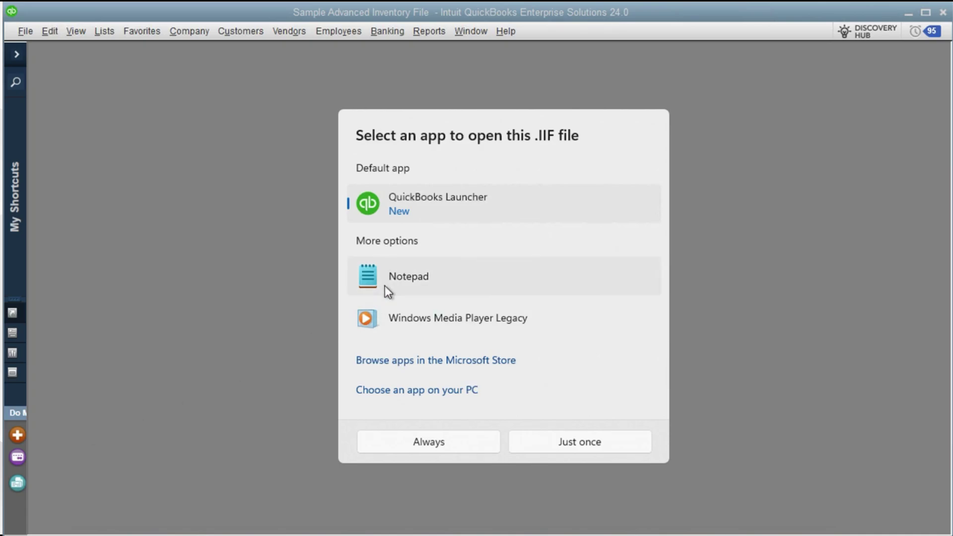
pyautogui.click(386, 280)
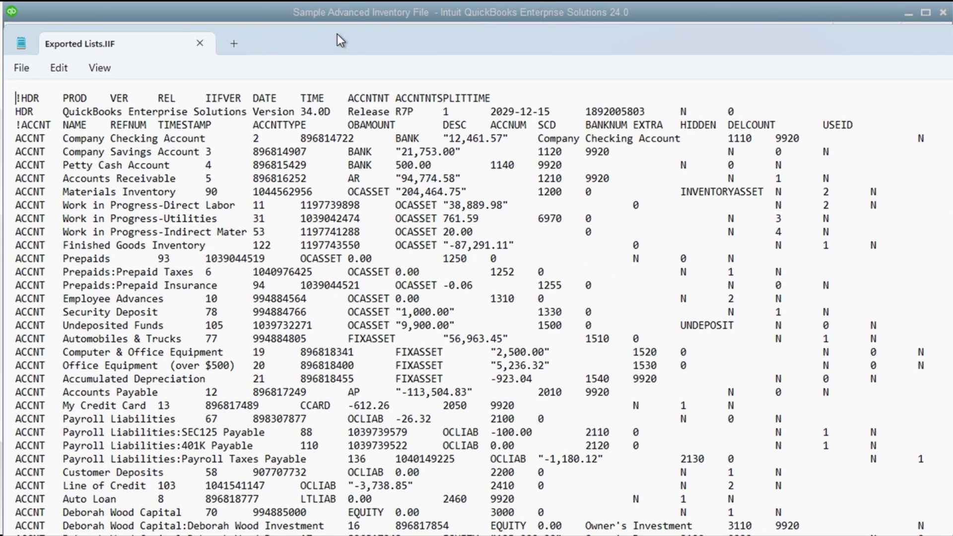
# - Scroll through the file's ACCNT, CLASS, CUSTNAMEDICT and CUST records
pyautogui.scroll(-1, 272, 294)
pyautogui.scroll(-9, 272, 294)
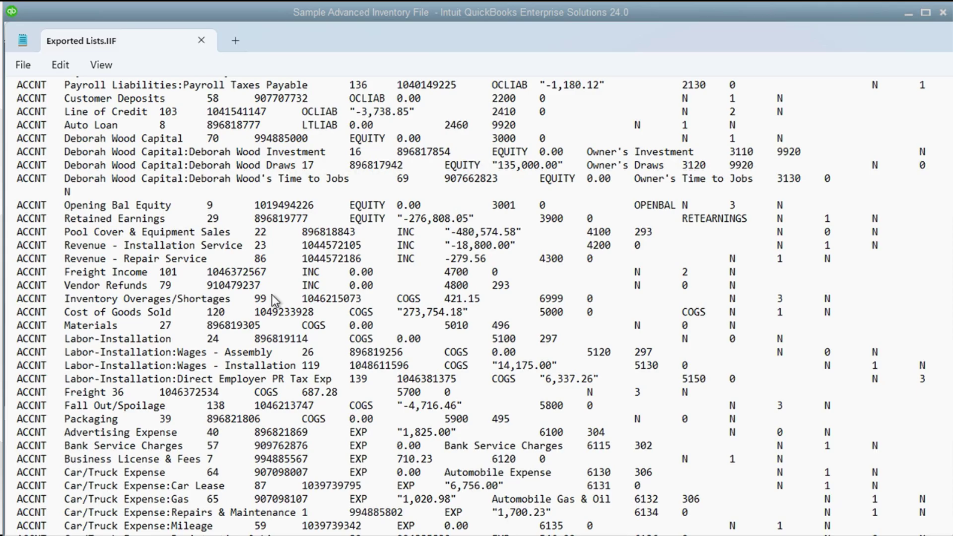
pyautogui.scroll(-5, 272, 294)
pyautogui.scroll(5, 272, 294)
pyautogui.scroll(8, 272, 295)
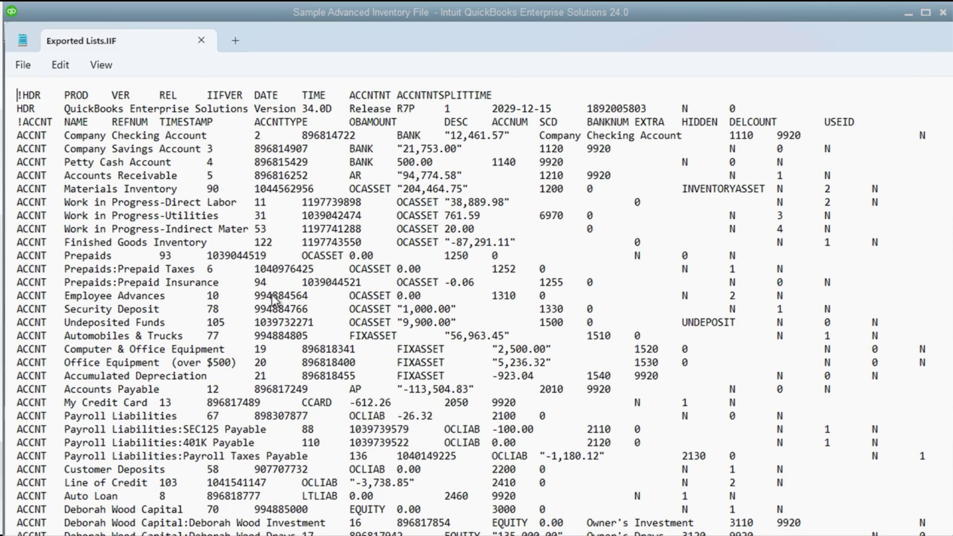
pyautogui.scroll(-15, 272, 298)
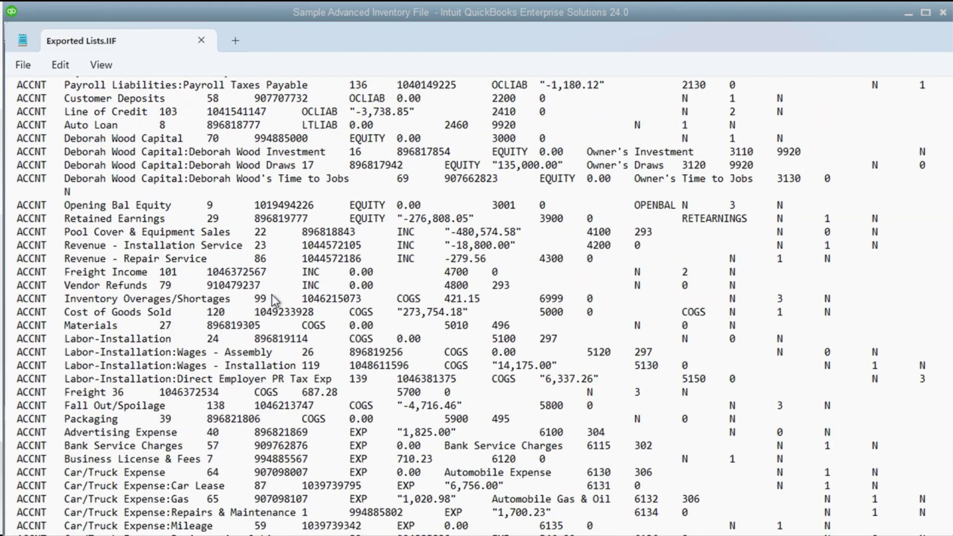
pyautogui.scroll(-20, 272, 294)
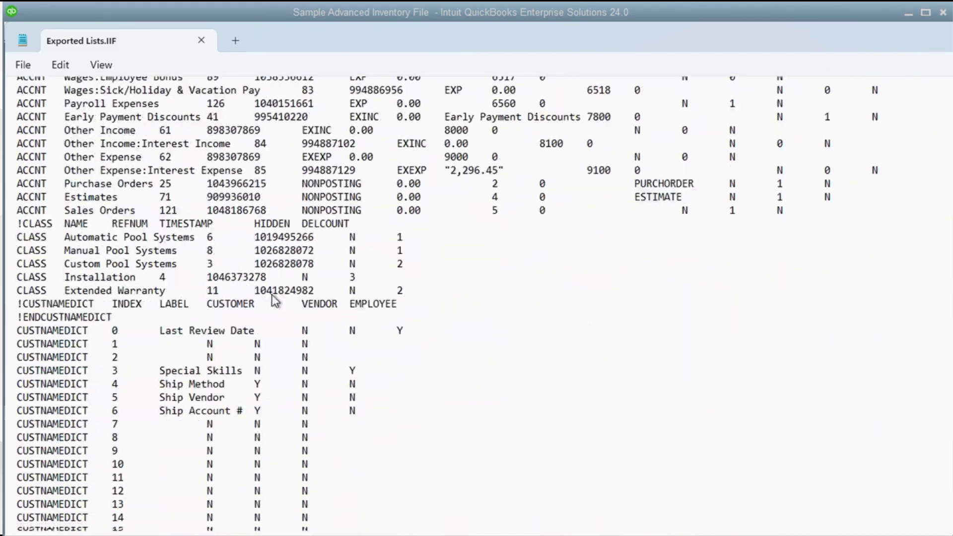
pyautogui.scroll(-20, 272, 294)
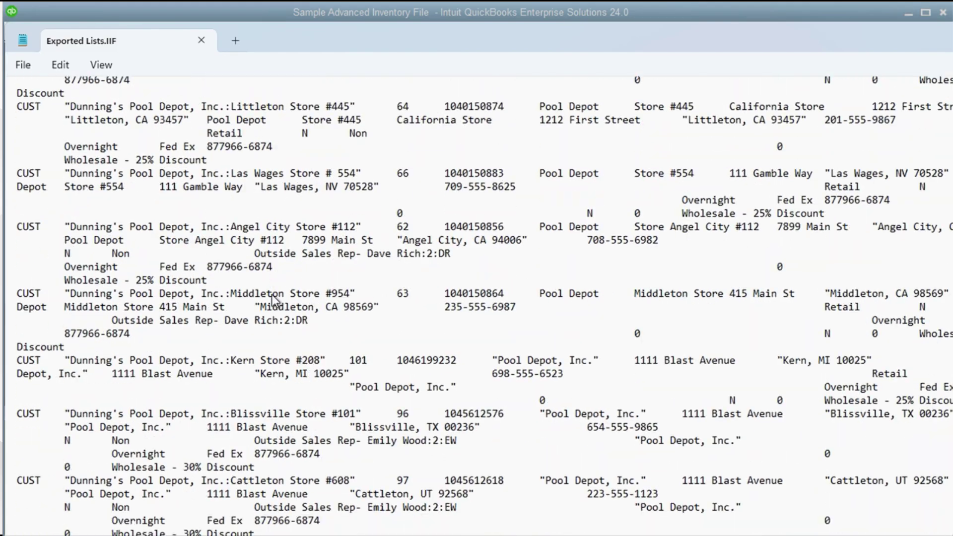
pyautogui.scroll(-5, 272, 294)
pyautogui.scroll(12, 272, 294)
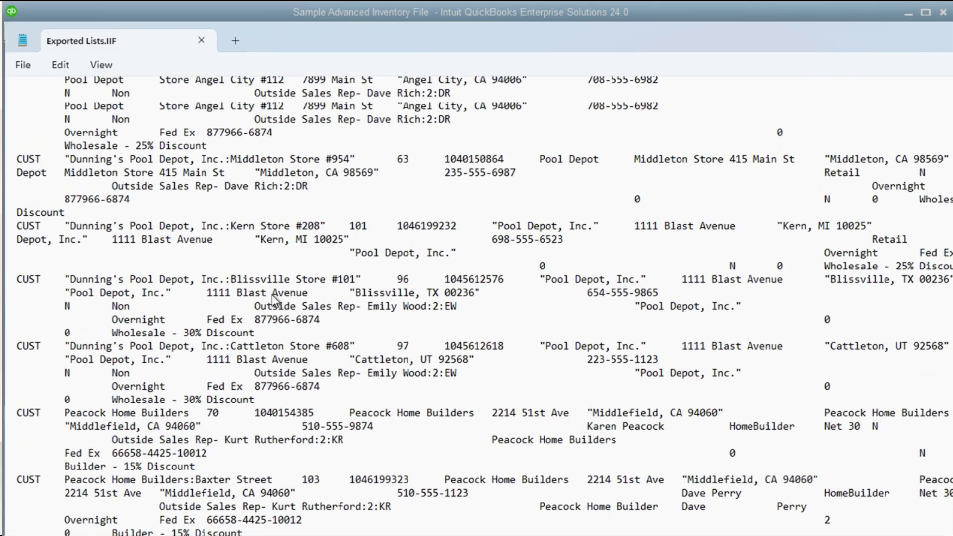
pyautogui.scroll(10, 272, 294)
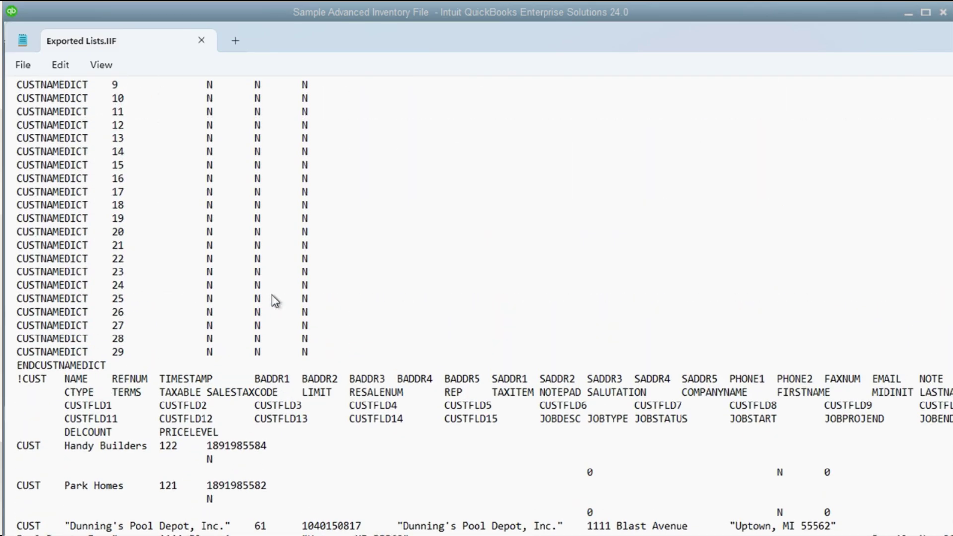
pyautogui.scroll(-14, 272, 295)
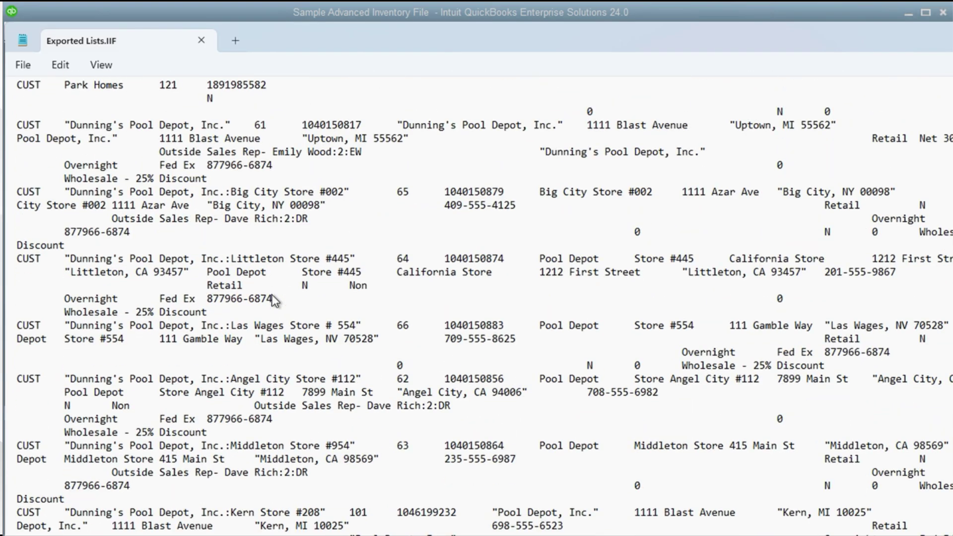
pyautogui.scroll(-16, 272, 293)
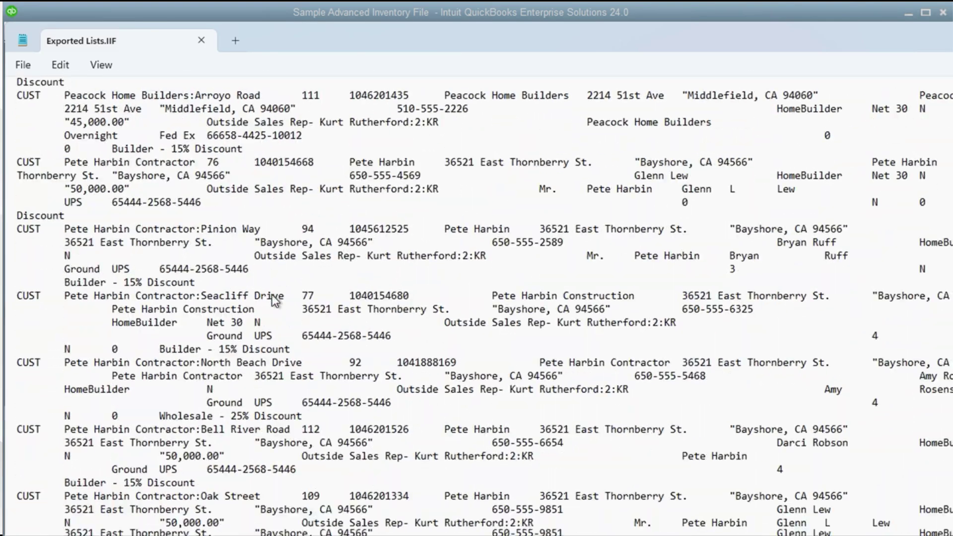
pyautogui.scroll(-4, 272, 294)
pyautogui.scroll(6, 272, 294)
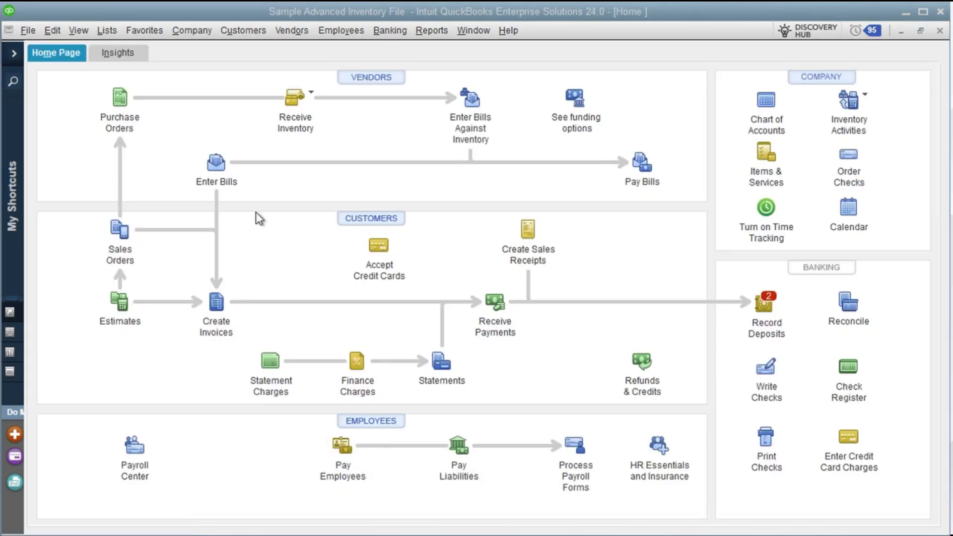
# - Set up an Addresses to Text File export for All customers/jobs with Include Jobs ticked
pyautogui.click(28, 30)
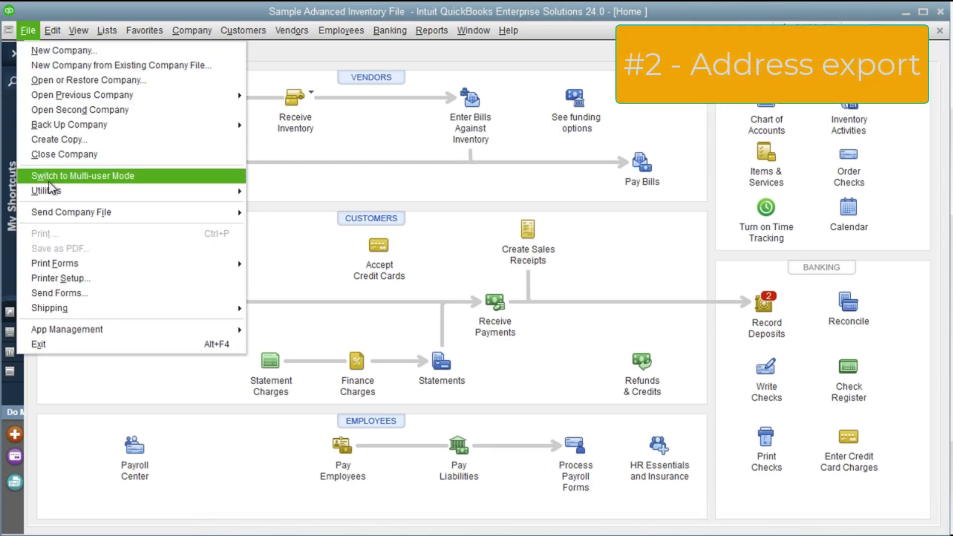
pyautogui.moveTo(53, 191)
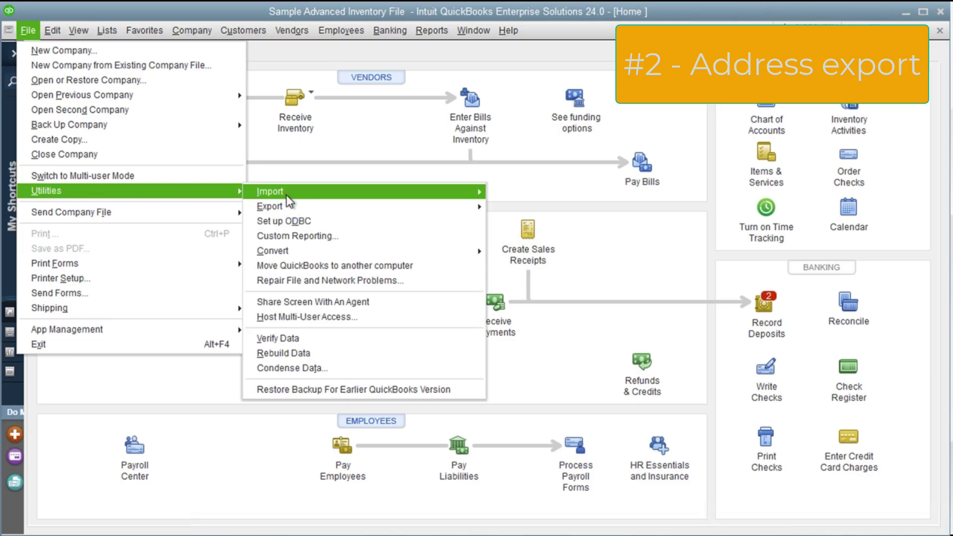
pyautogui.moveTo(308, 206)
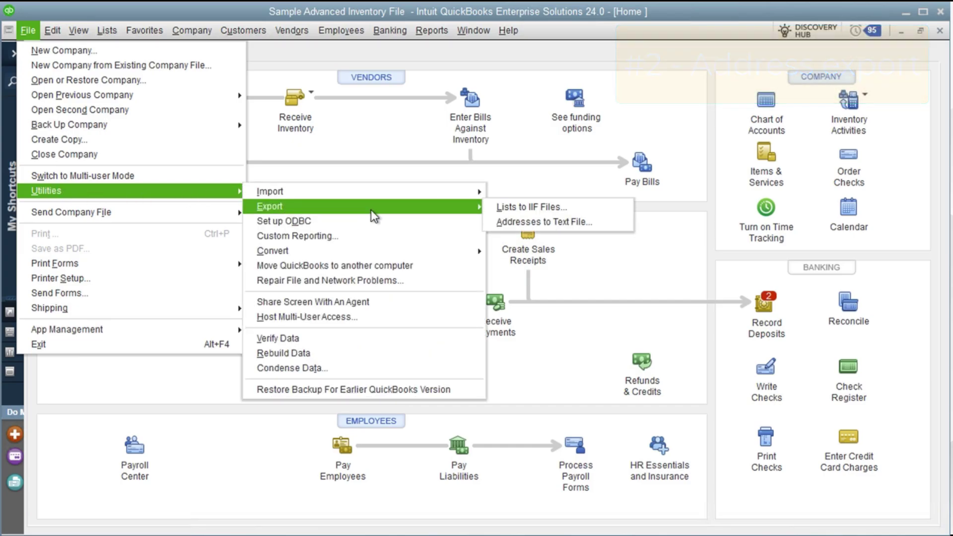
pyautogui.click(519, 223)
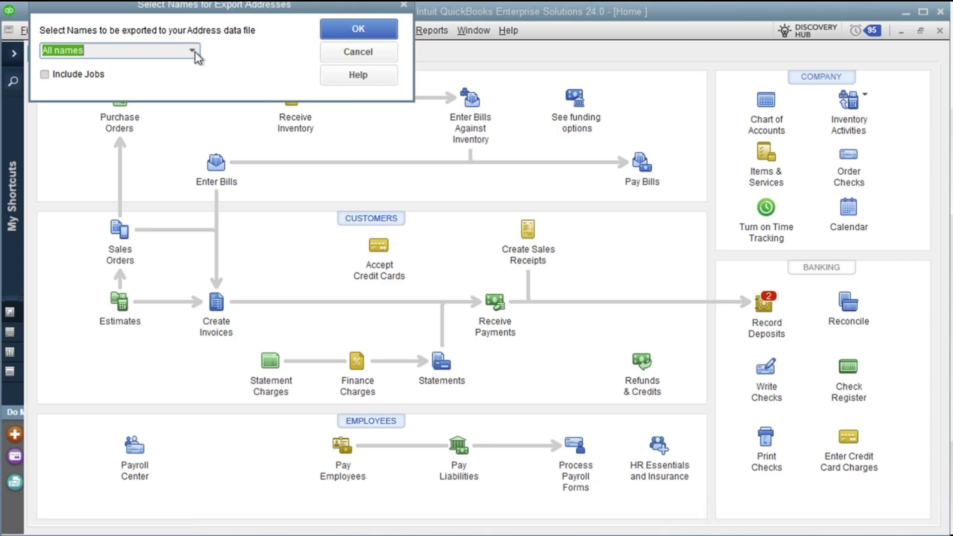
pyautogui.click(191, 51)
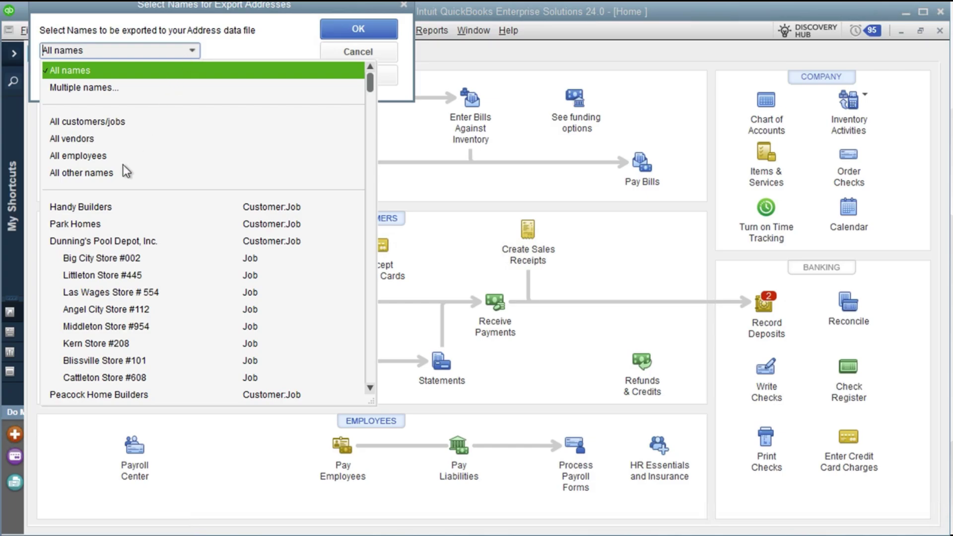
pyautogui.click(94, 124)
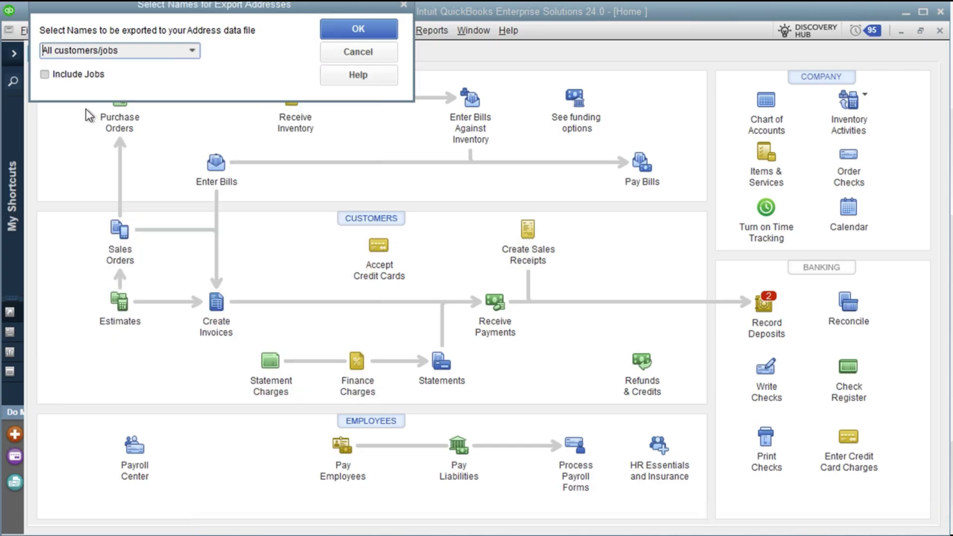
pyautogui.click(68, 80)
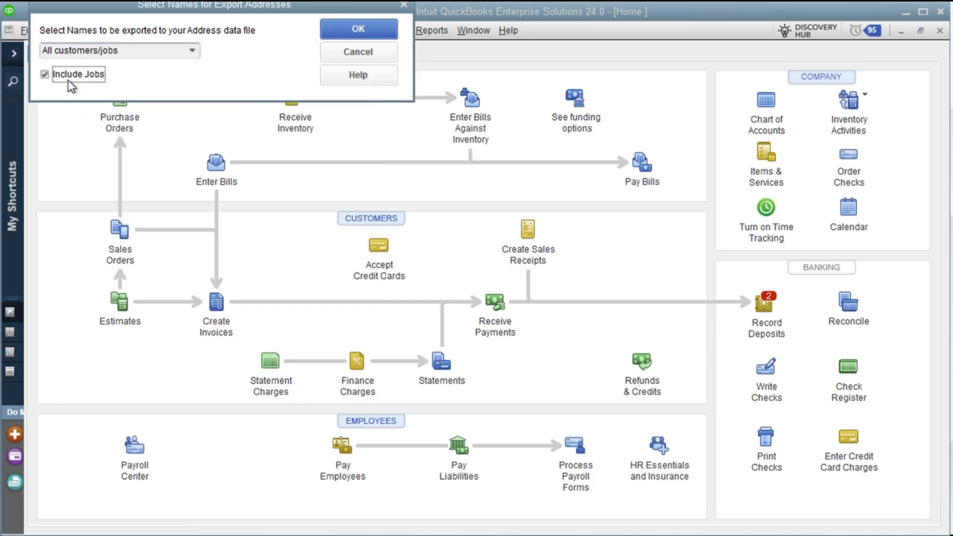
pyautogui.click(341, 29)
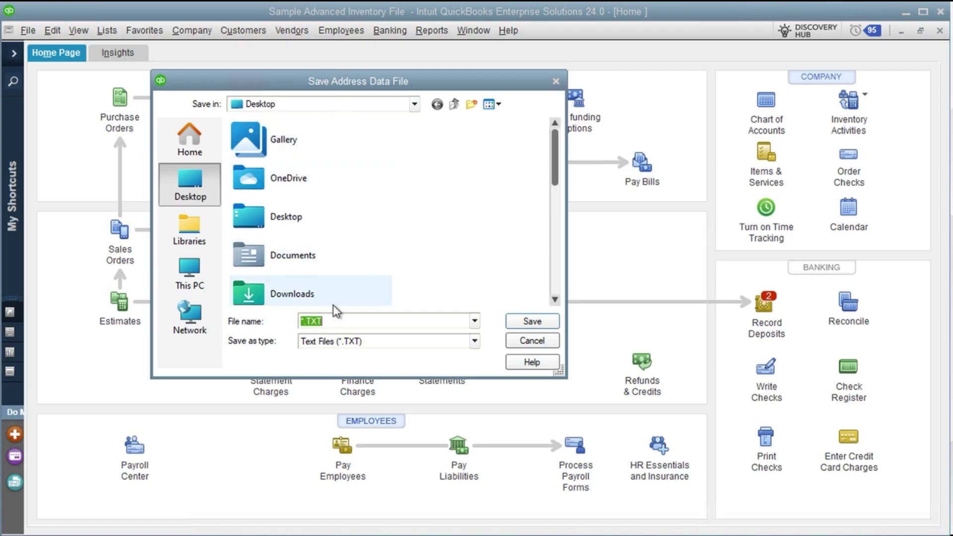
# - Save the export over the existing Addresses file on the Desktop
pyautogui.scroll(-5, 310, 228)
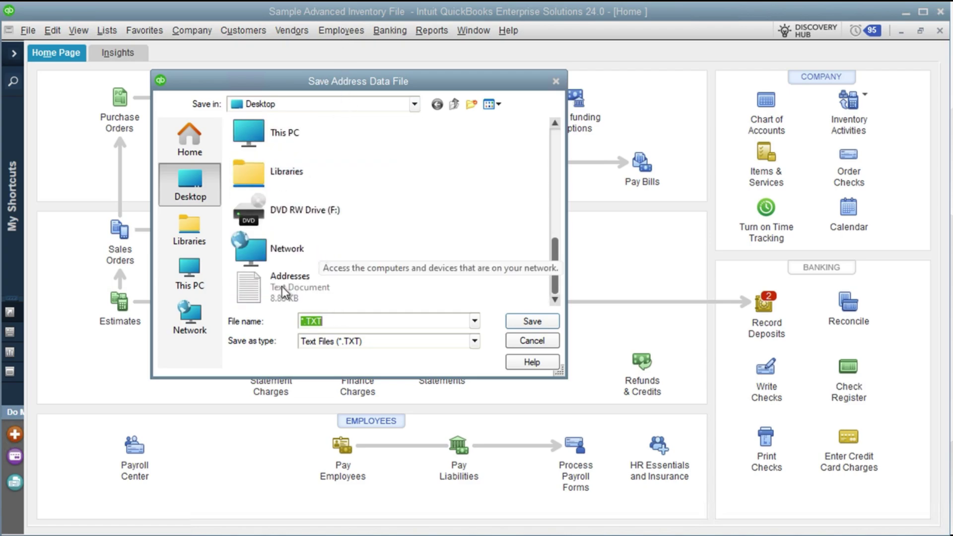
pyautogui.click(282, 287)
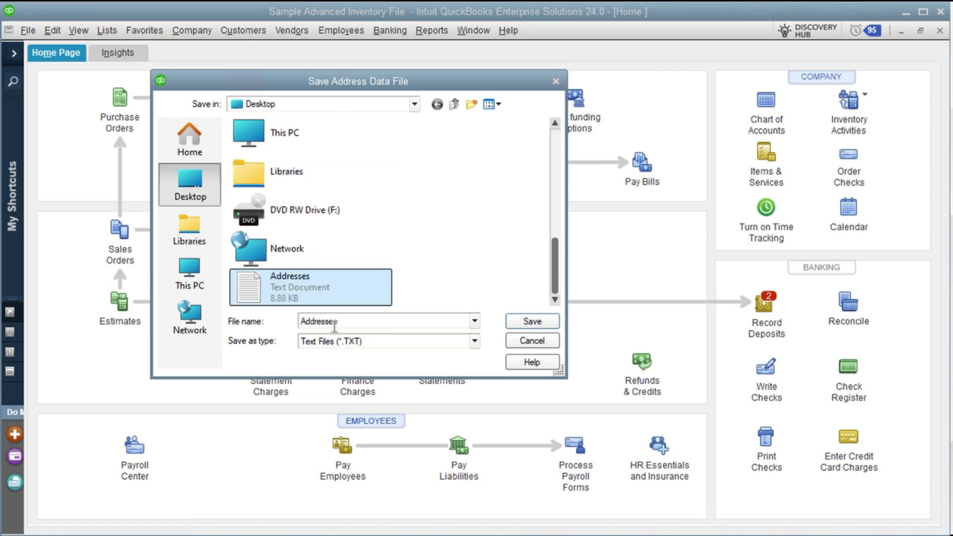
pyautogui.click(543, 322)
pyautogui.click(532, 276)
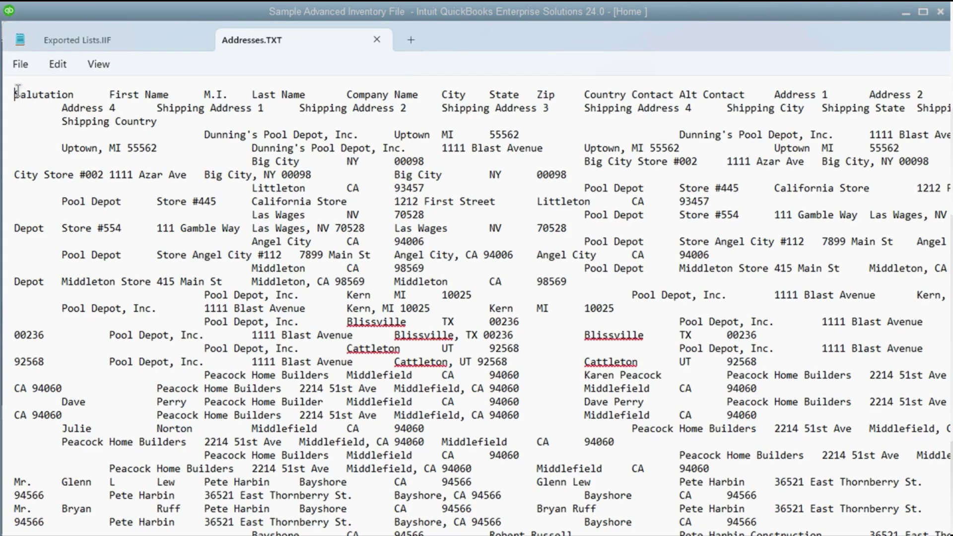
# - Select the Addresses.TXT text from the top to inspect its name and address columns
pyautogui.moveTo(15, 93); pyautogui.dragTo(536, 499)
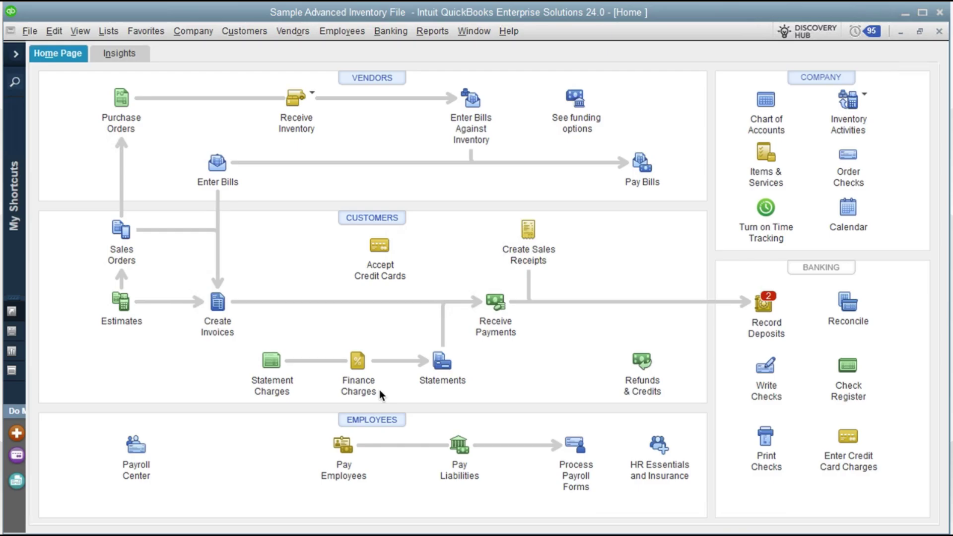
# - Open the Sales > Sales by Customer Detail report for December 1–15, 2029 and skim it
pyautogui.click(430, 36)
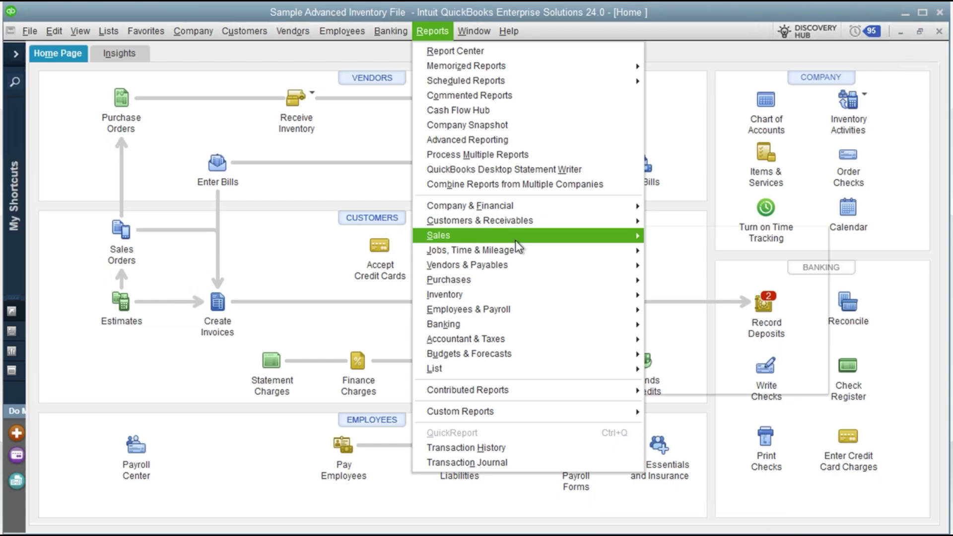
pyautogui.moveTo(515, 241)
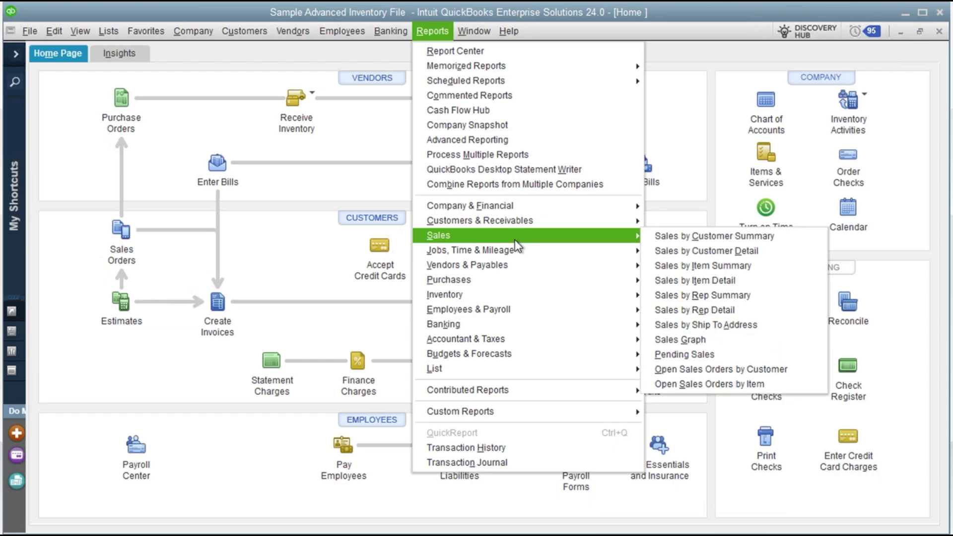
pyautogui.click(677, 252)
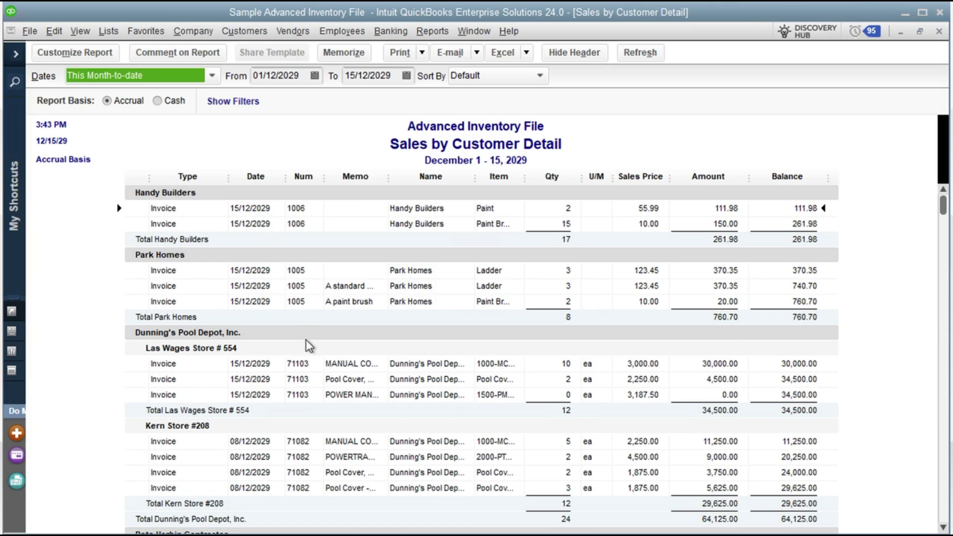
pyautogui.scroll(-3, 314, 368)
pyautogui.scroll(3, 315, 368)
# - In Modify Report's Display columns, tick Item Description
pyautogui.click(92, 56)
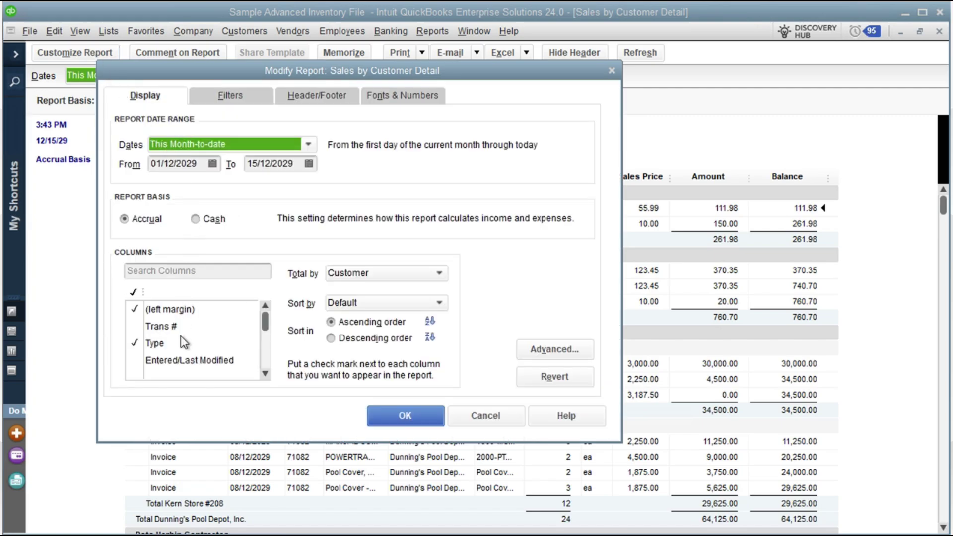
pyautogui.moveTo(262, 326)
pyautogui.mouseDown()
pyautogui.moveTo(267, 339)
pyautogui.moveTo(262, 323)
pyautogui.moveTo(258, 335)
pyautogui.mouseUp()
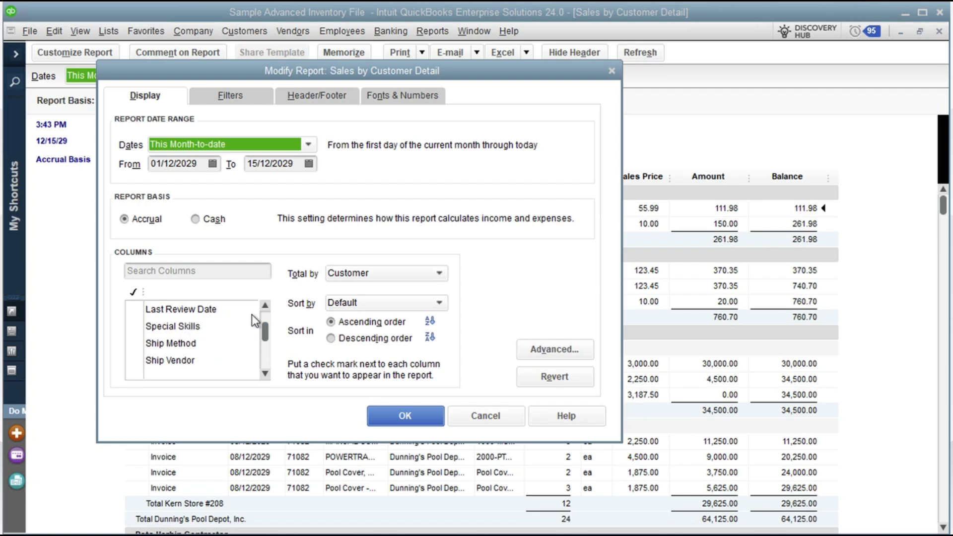
pyautogui.click(265, 306)
pyautogui.click(265, 306)
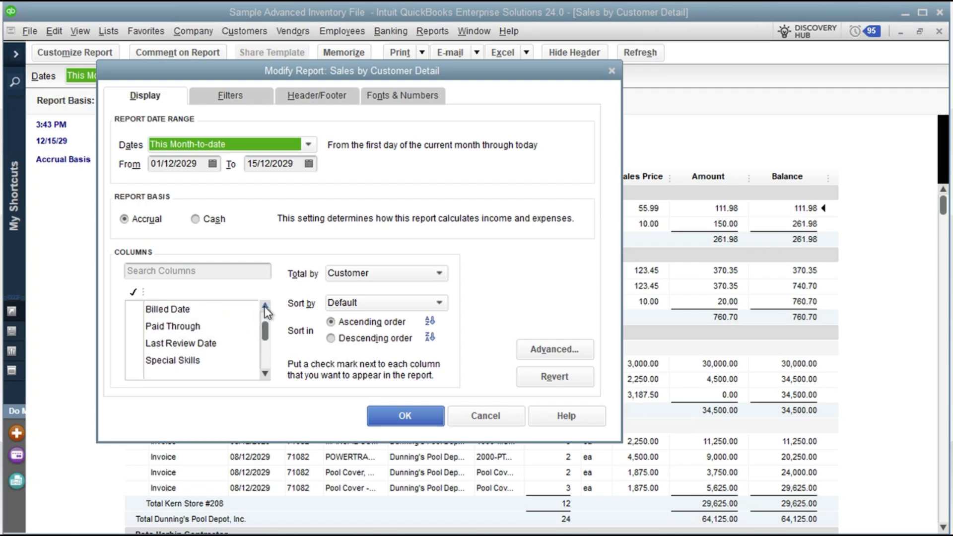
pyautogui.click(265, 306)
pyautogui.click(265, 306)
pyautogui.click(265, 375)
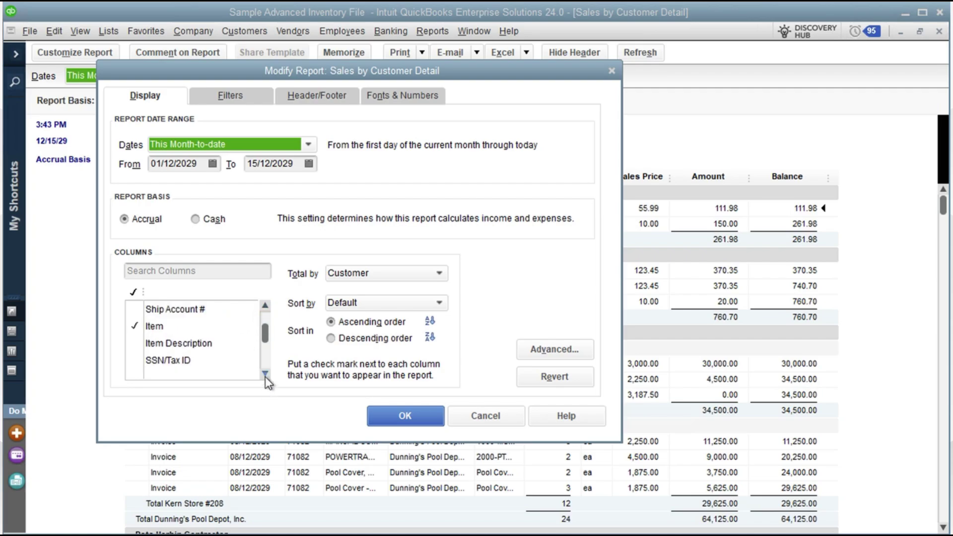
pyautogui.click(141, 343)
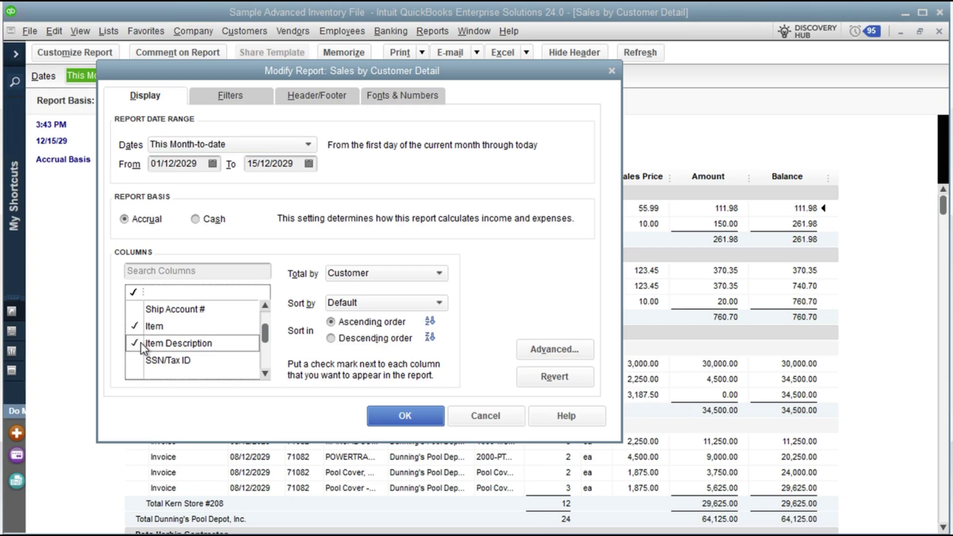
# - Tick the Class column as well and apply the report changes
pyautogui.click(265, 374)
pyautogui.click(265, 374)
pyautogui.click(265, 375)
pyautogui.click(265, 374)
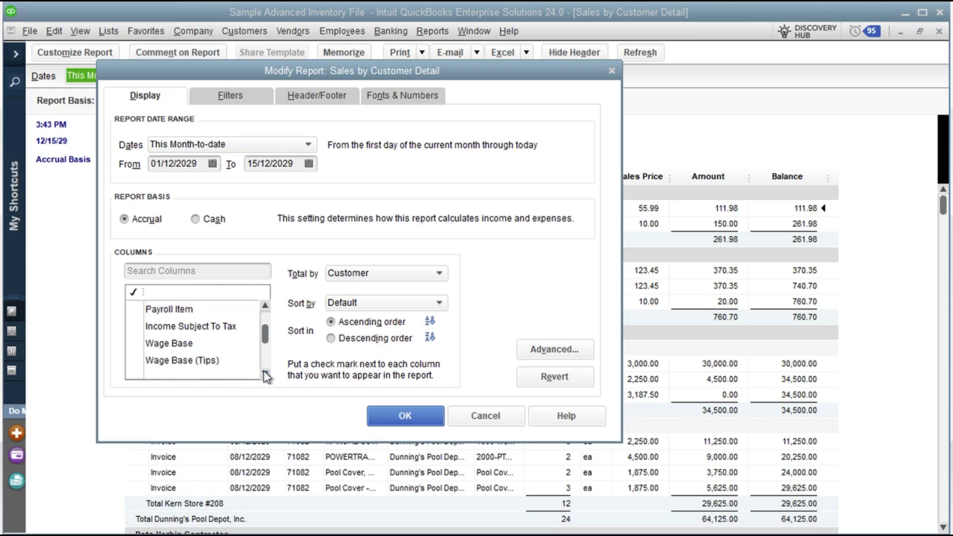
pyautogui.click(265, 374)
pyautogui.click(265, 374)
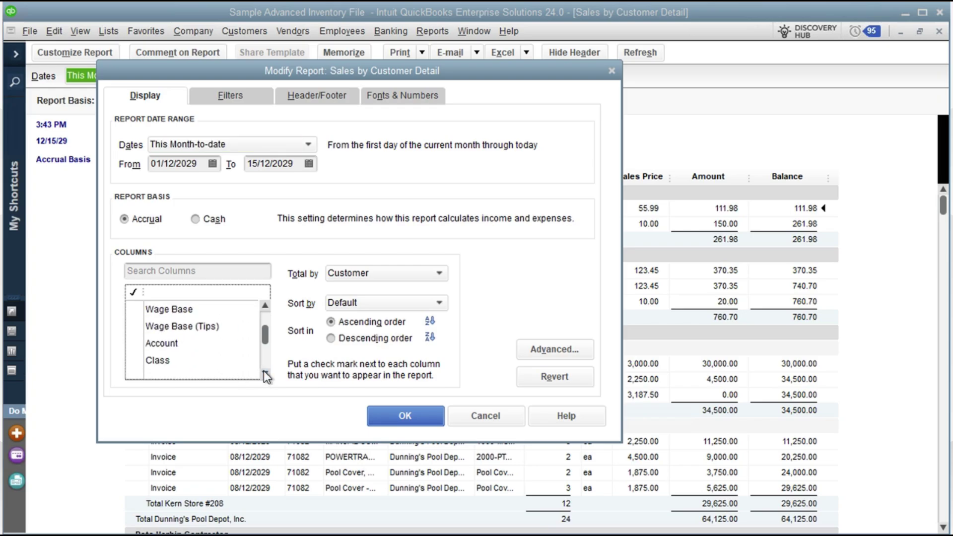
pyautogui.click(134, 367)
pyautogui.click(384, 412)
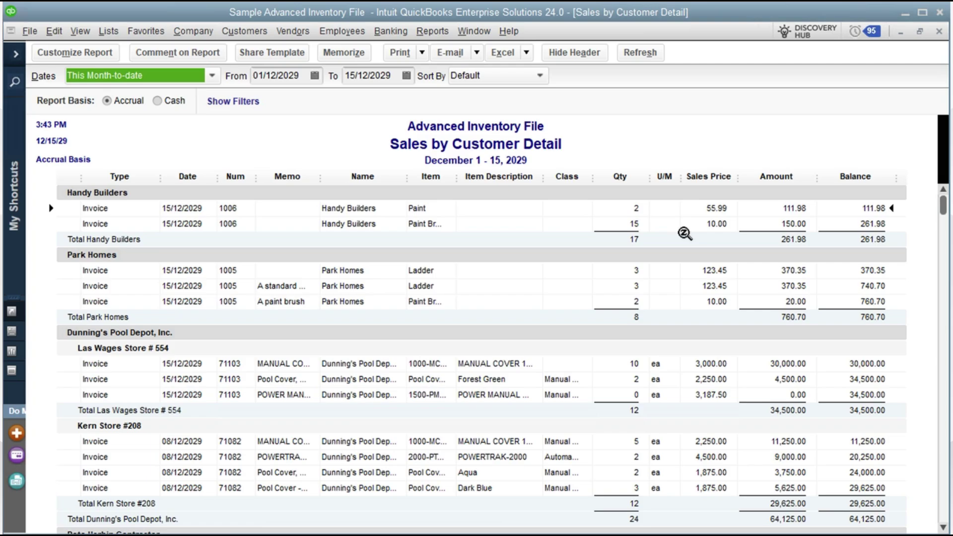
# - Export the Sales by Customer Detail report to Excel as a new workbook
pyautogui.click(527, 54)
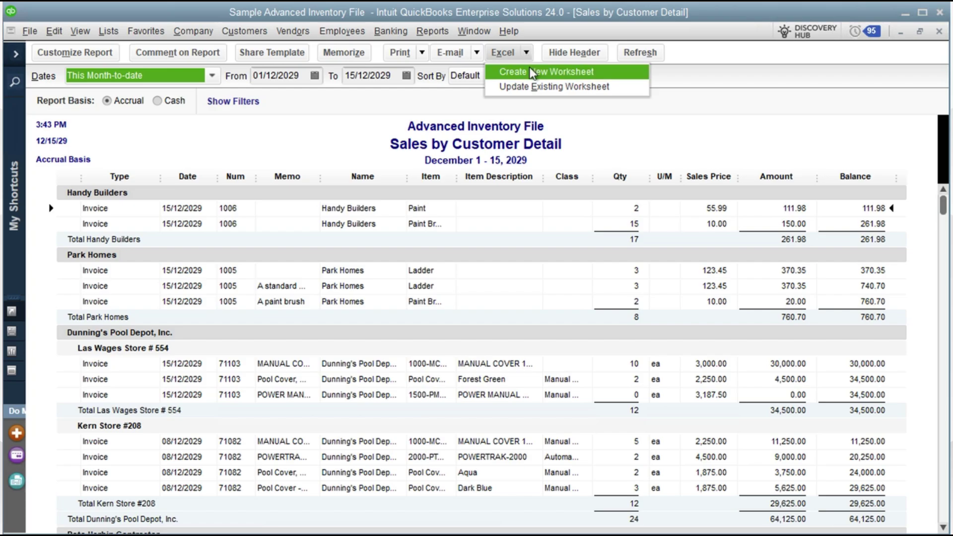
pyautogui.click(532, 72)
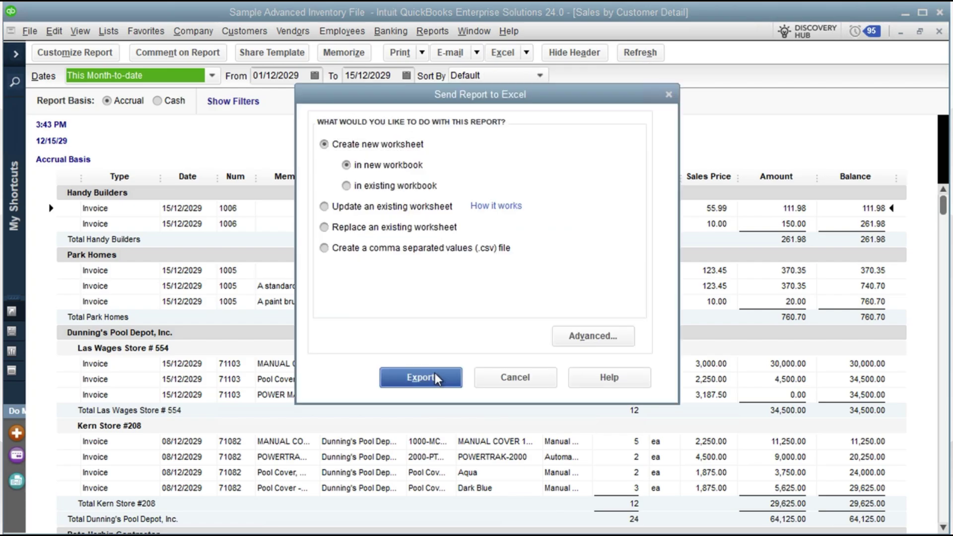
pyautogui.click(420, 375)
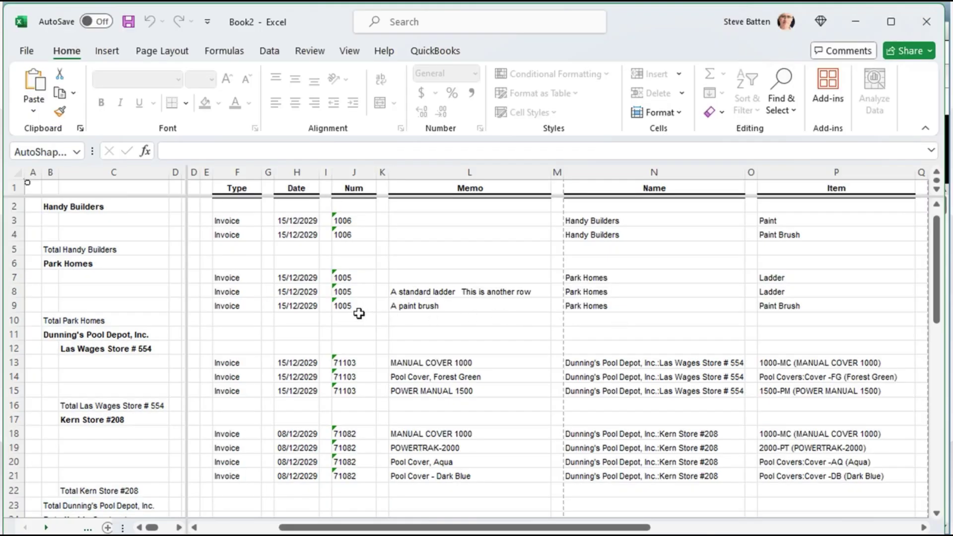
# - Review the exported sheet, checking the Handy Builders and Dunning's Pool Depot, Inc. rows
pyautogui.click(266, 300)
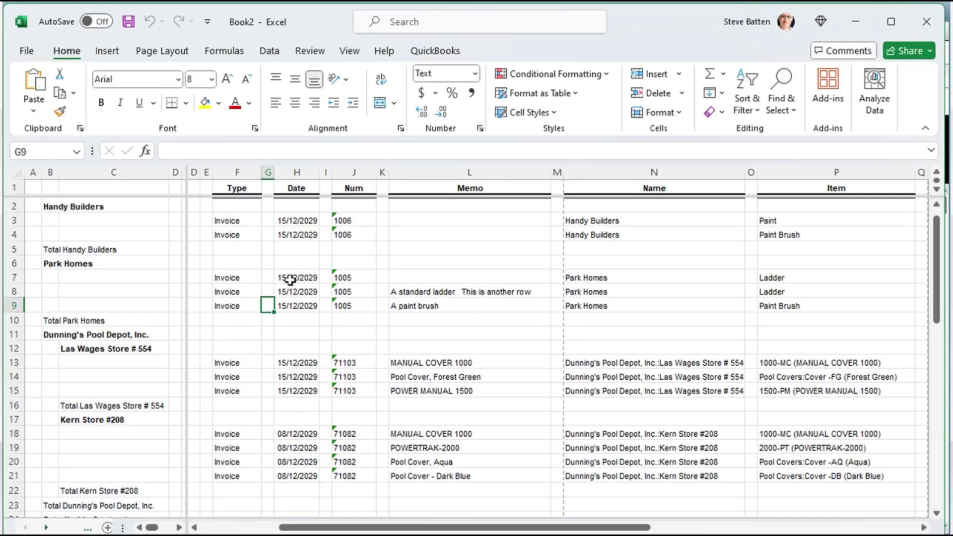
pyautogui.scroll(-3, 290, 280)
pyautogui.scroll(-4, 290, 280)
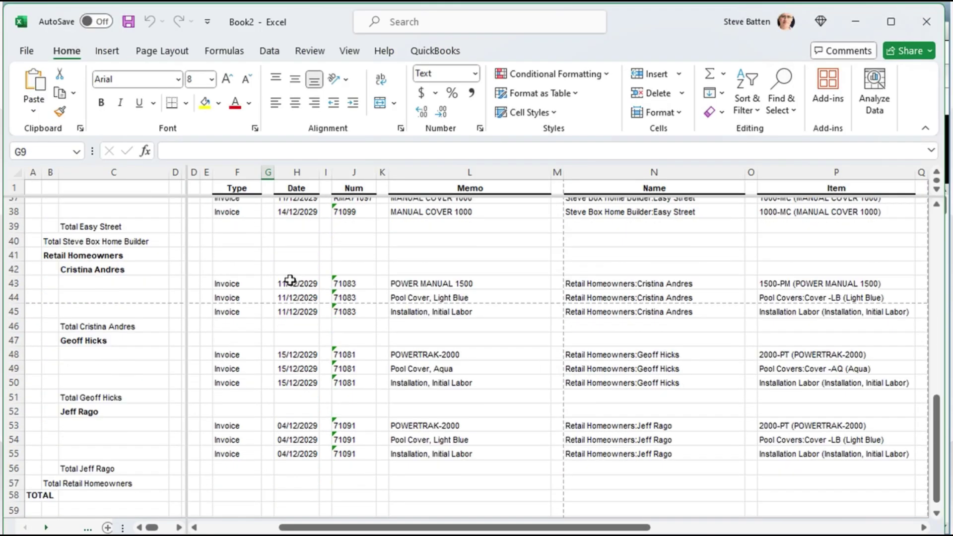
pyautogui.scroll(-6, 291, 280)
pyautogui.scroll(18, 291, 280)
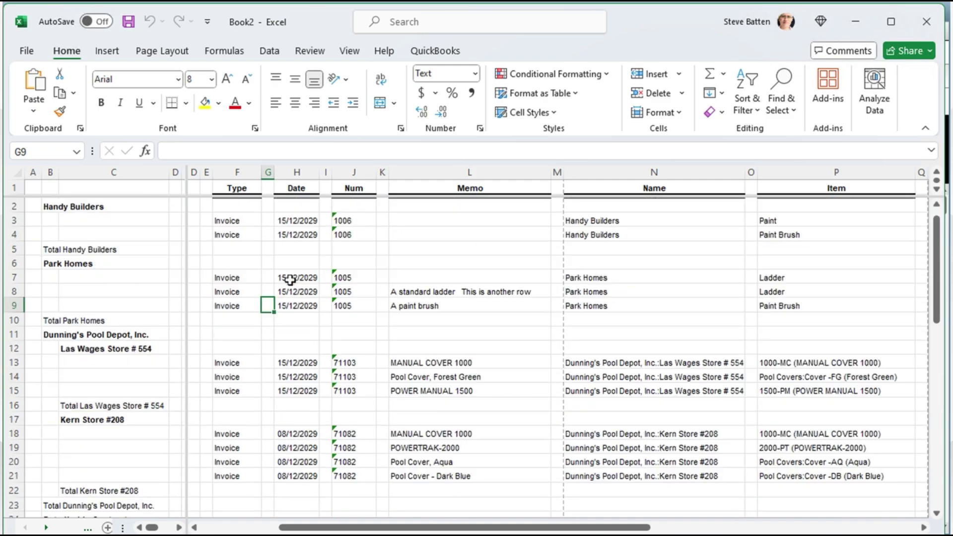
pyautogui.scroll(1, 291, 280)
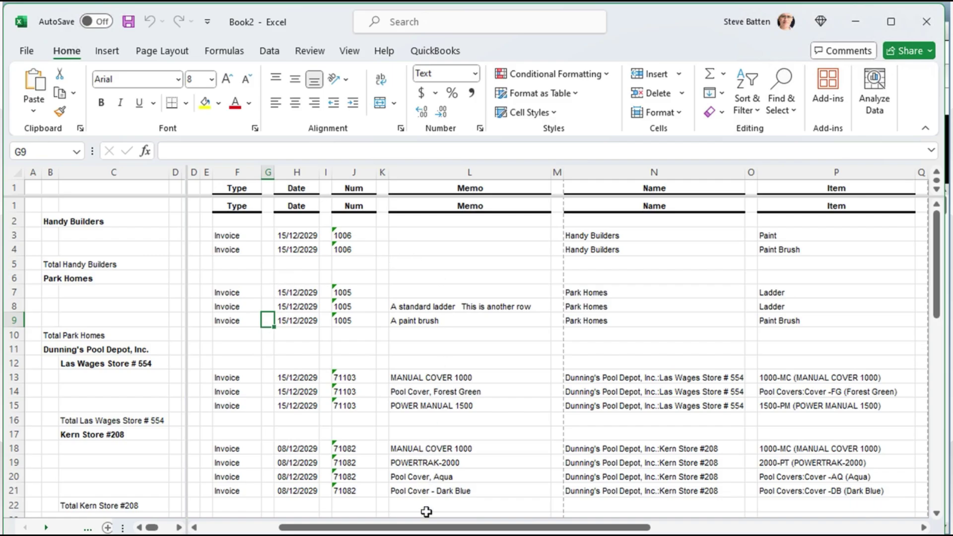
pyautogui.moveTo(431, 530); pyautogui.dragTo(353, 529)
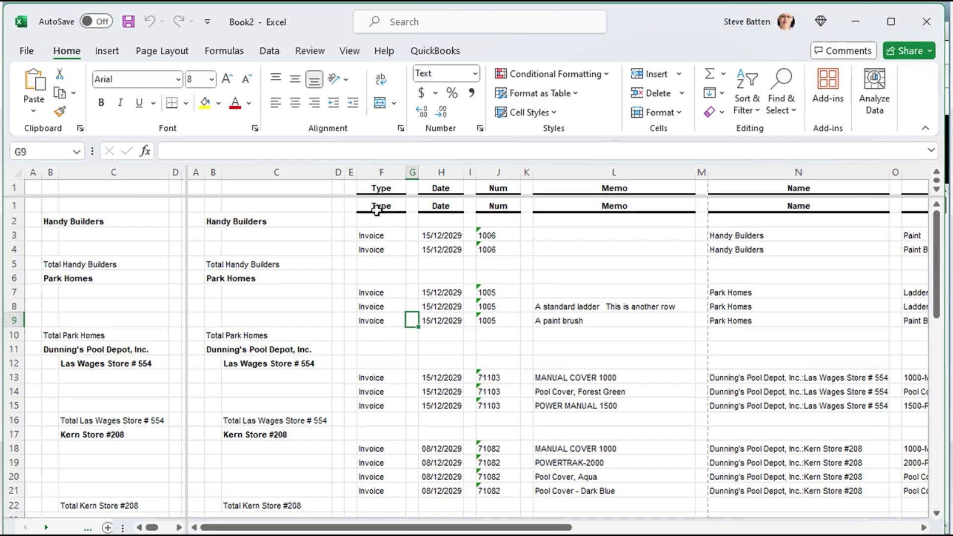
pyautogui.click(111, 223)
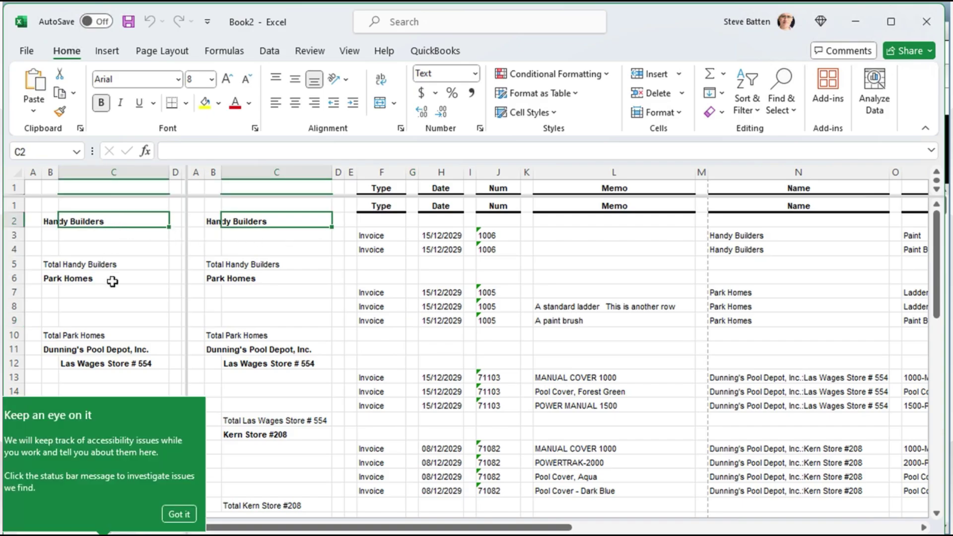
pyautogui.click(111, 265)
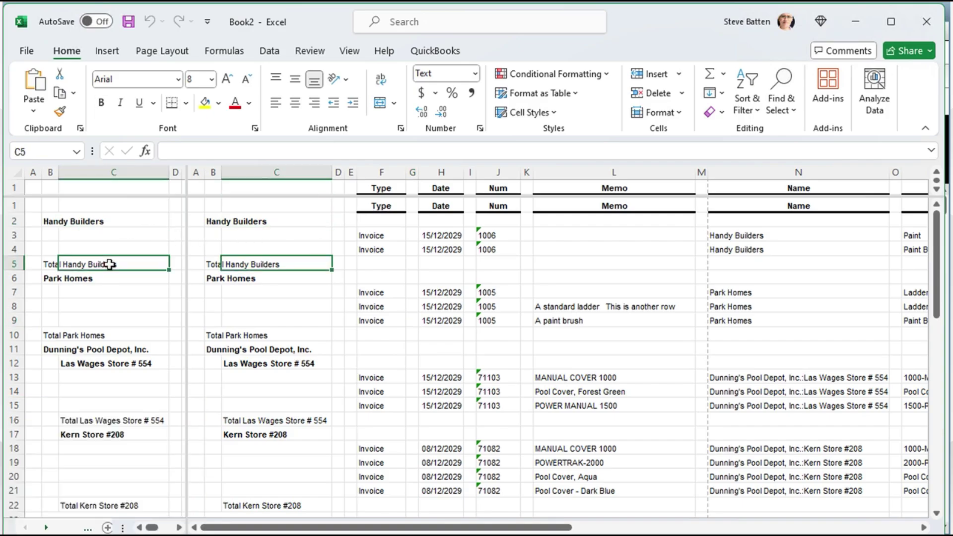
pyautogui.click(213, 223)
pyautogui.click(214, 233)
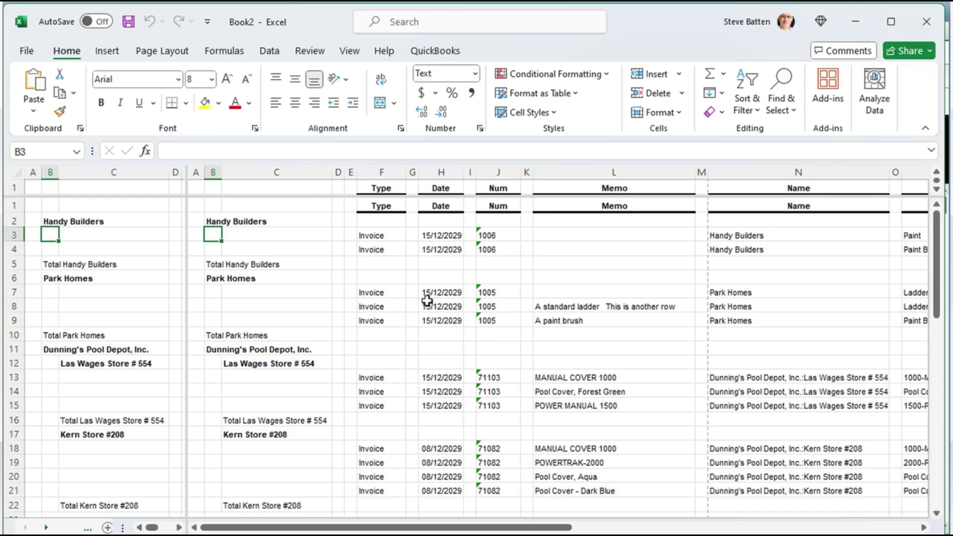
pyautogui.click(305, 349)
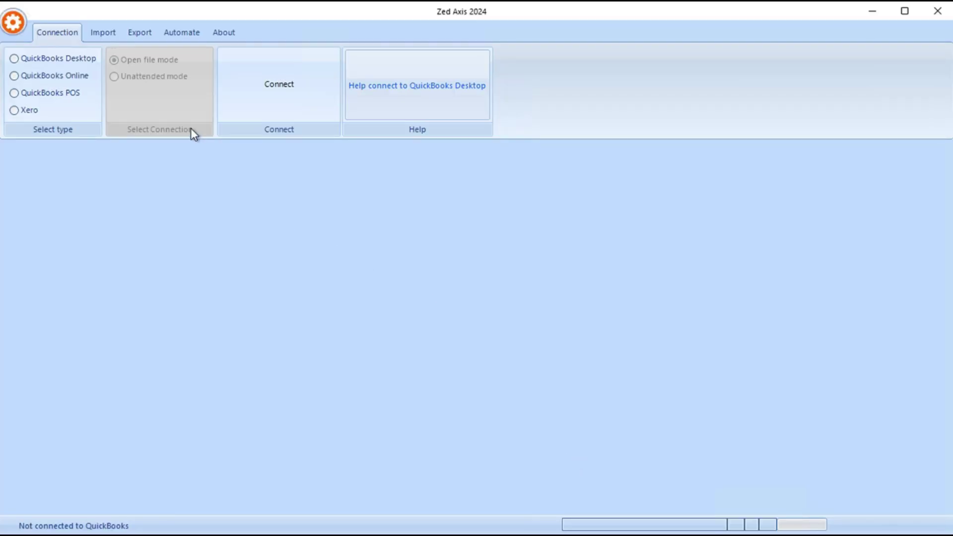
# - Connect Zed Axis to QuickBooks Desktop and drop down the export data type list
pyautogui.click(73, 61)
pyautogui.click(249, 88)
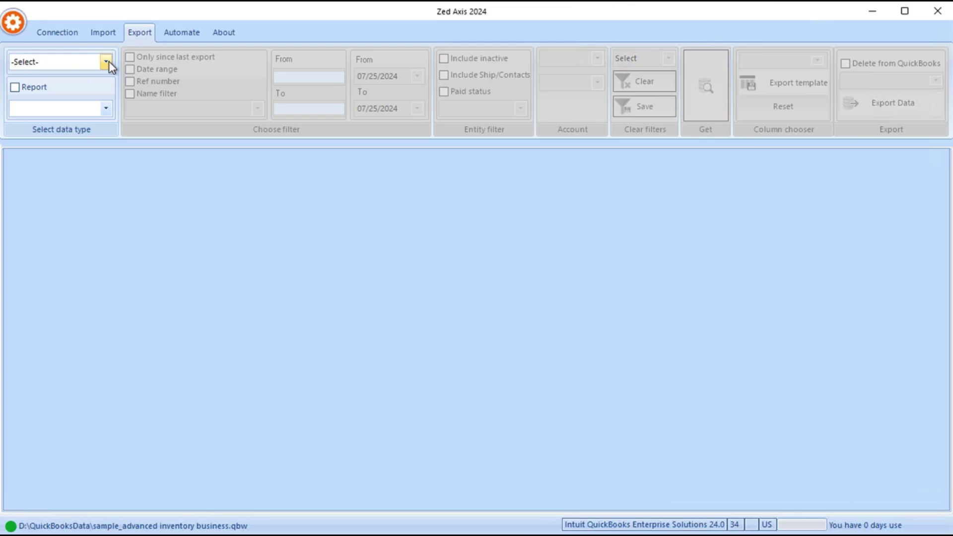
pyautogui.click(106, 61)
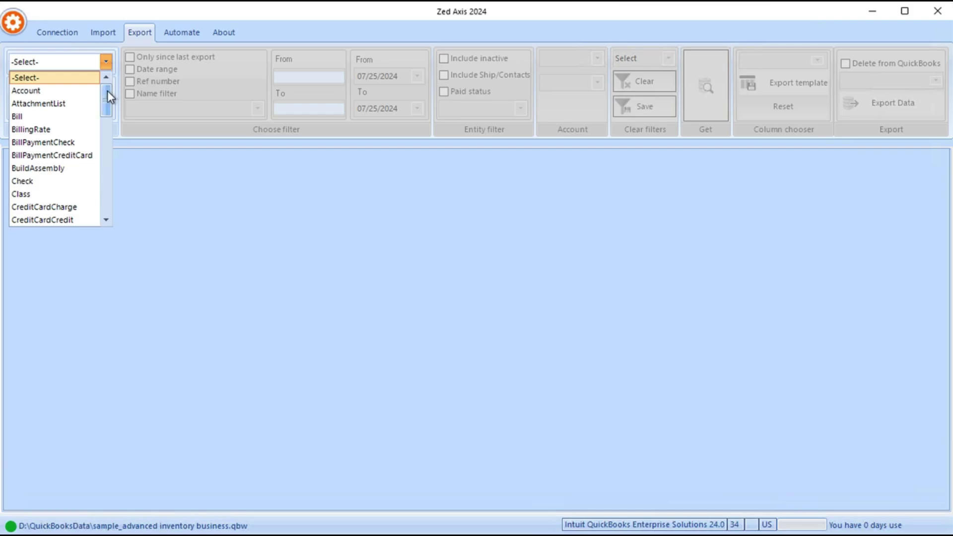
pyautogui.moveTo(107, 90); pyautogui.dragTo(105, 147)
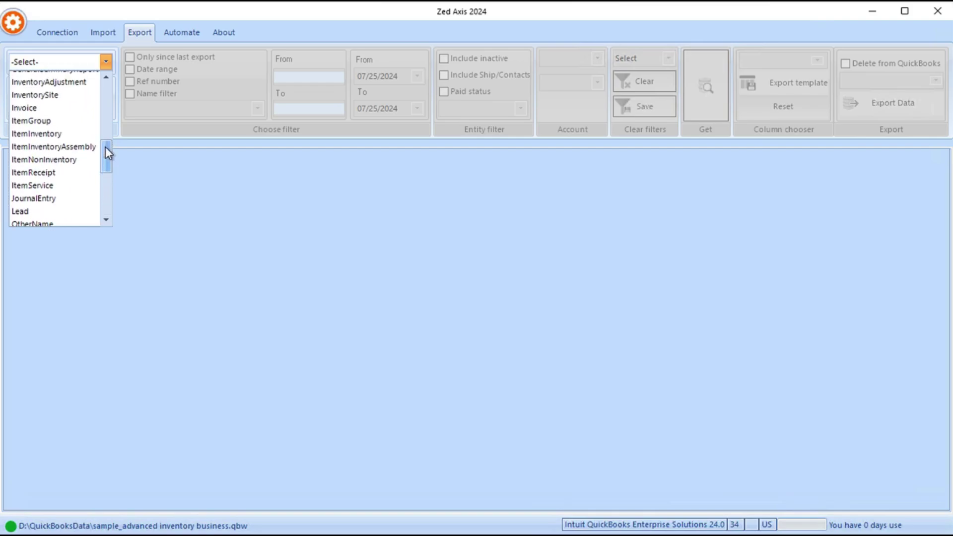
# - Choose Invoice as the export data and enable the date range, reference number and name filters
pyautogui.click(36, 106)
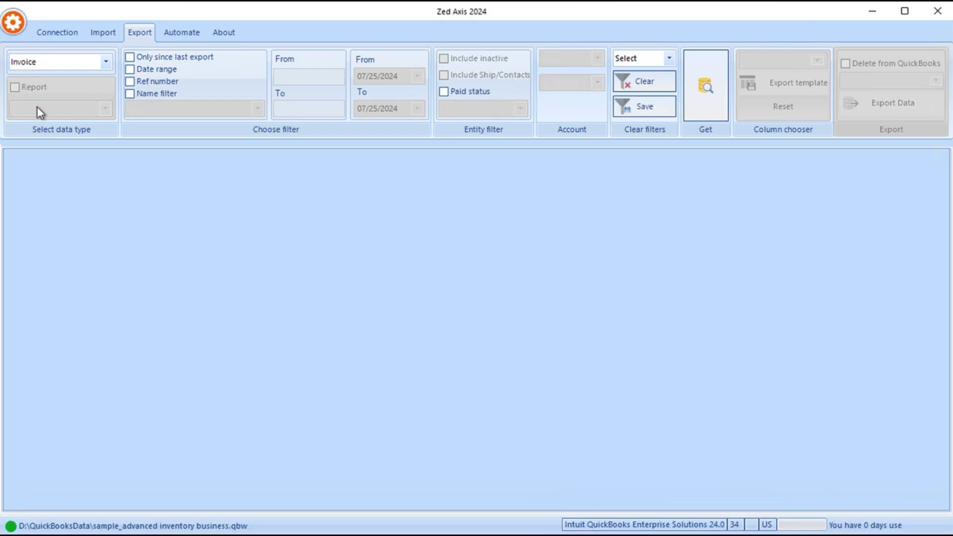
pyautogui.click(171, 70)
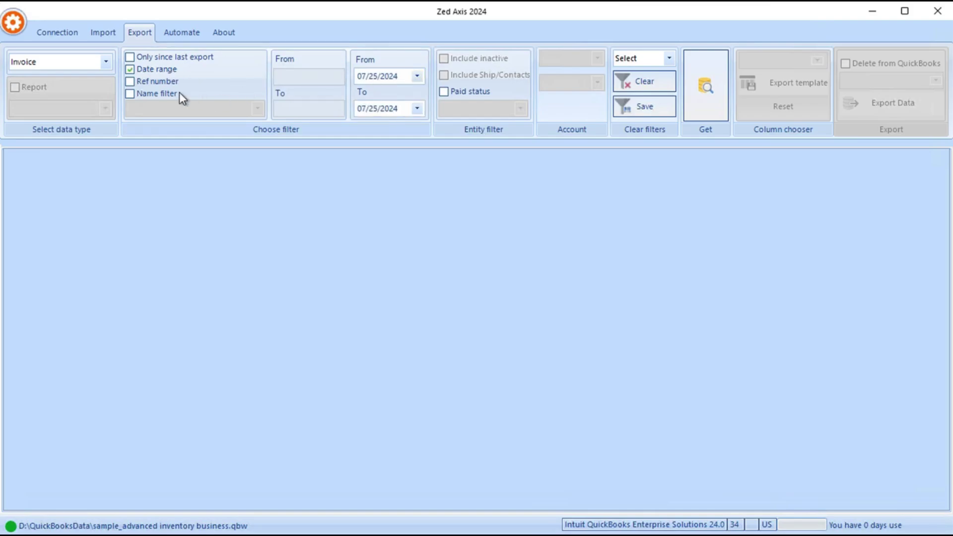
pyautogui.click(154, 82)
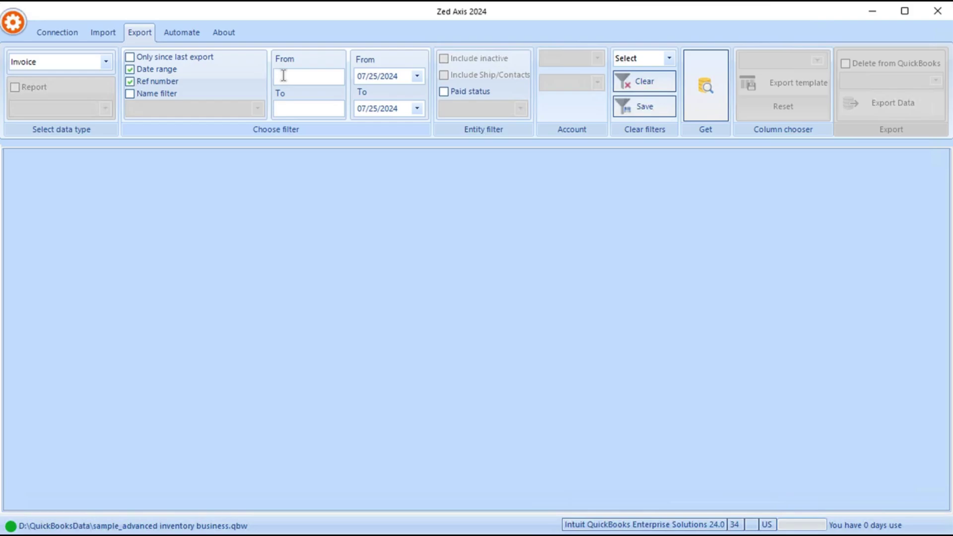
pyautogui.click(137, 93)
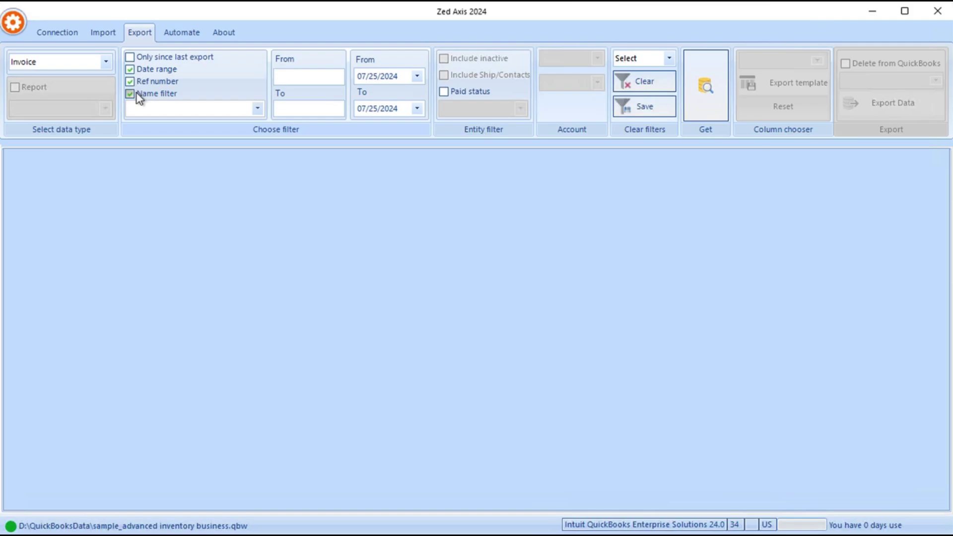
# - Select Dunning's Pool Depot, Inc. and its store jobs, including Kern Store and Las Wages, in the Name filter
pyautogui.click(259, 109)
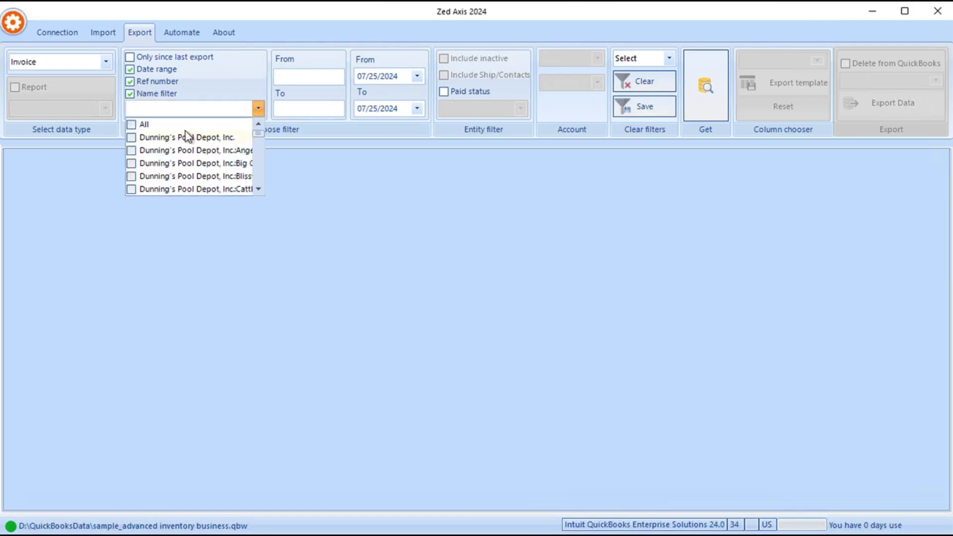
pyautogui.click(153, 137)
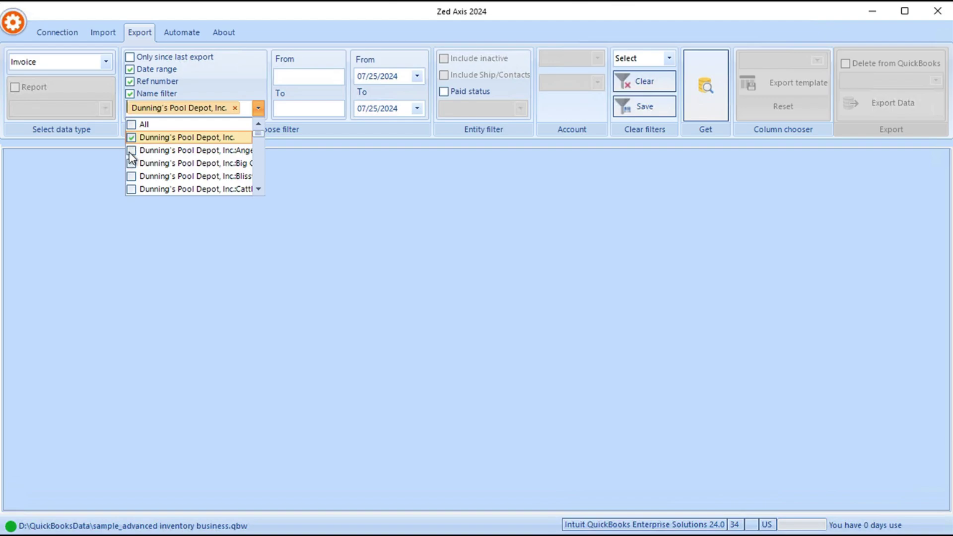
pyautogui.click(142, 149)
pyautogui.click(139, 162)
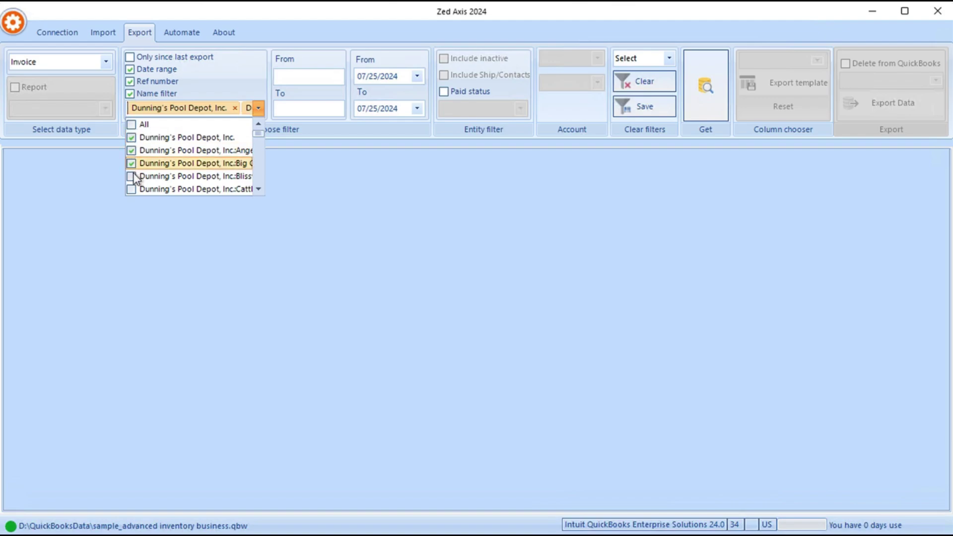
pyautogui.click(133, 176)
pyautogui.click(258, 189)
pyautogui.click(258, 189)
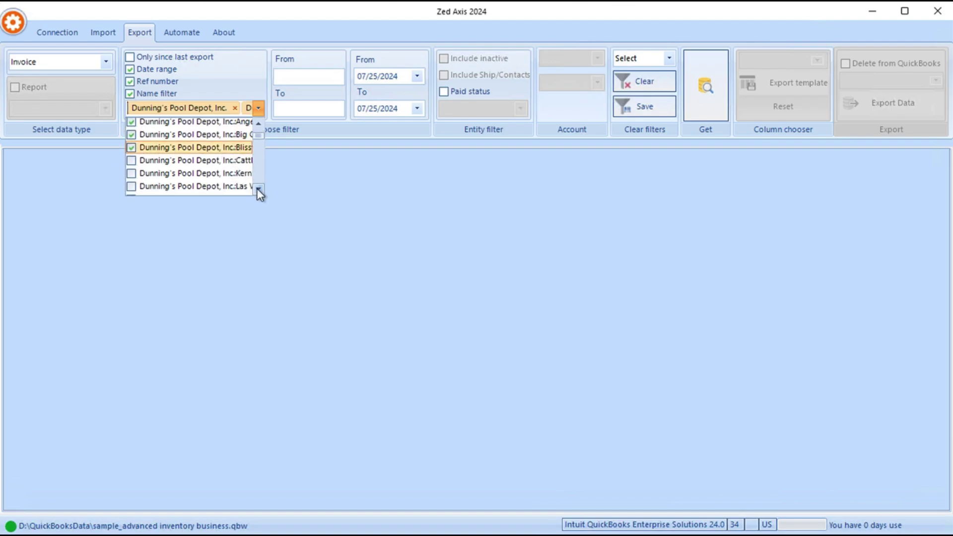
pyautogui.click(131, 164)
pyautogui.click(132, 174)
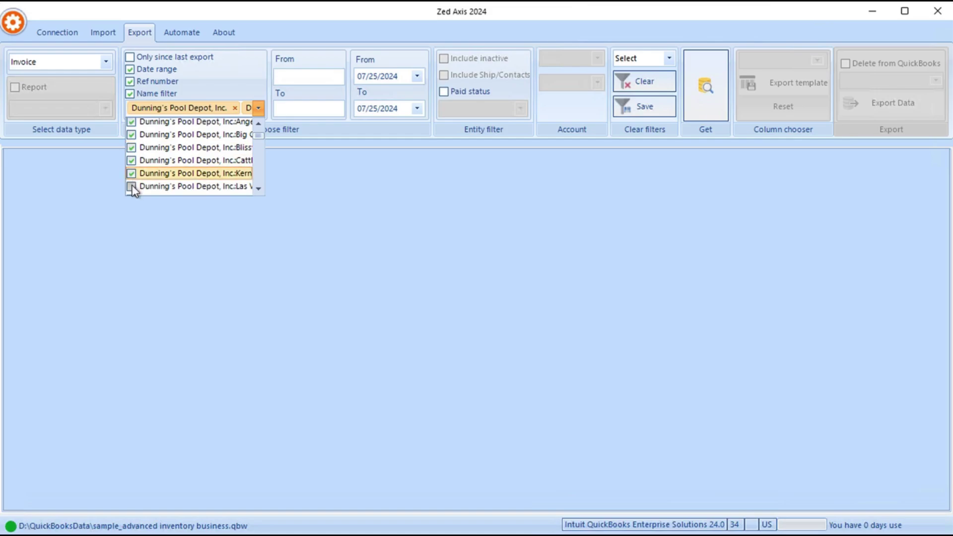
pyautogui.click(131, 186)
# - Drop the date range and reference number limits and filter paid status to NotPaidOnly
pyautogui.click(338, 204)
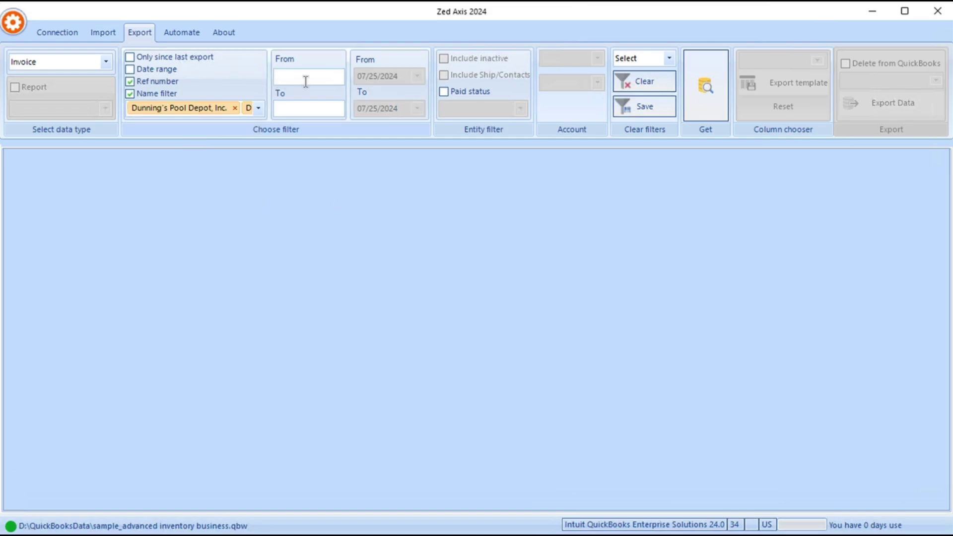
pyautogui.click(147, 82)
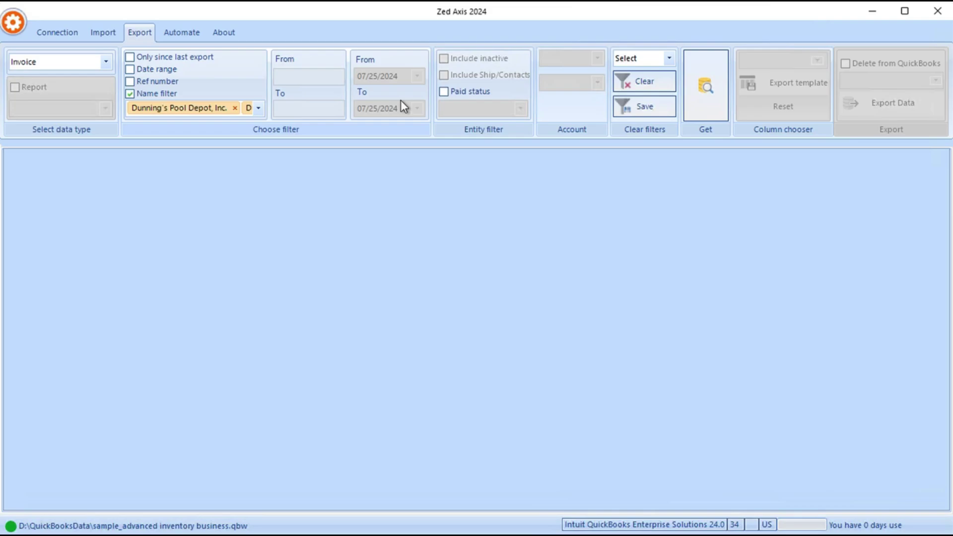
pyautogui.click(472, 91)
pyautogui.click(522, 109)
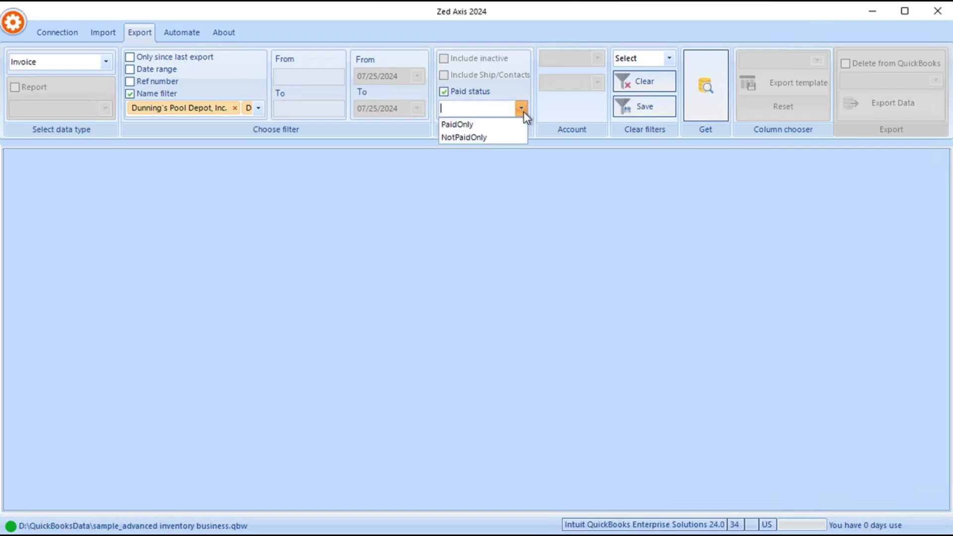
pyautogui.click(491, 132)
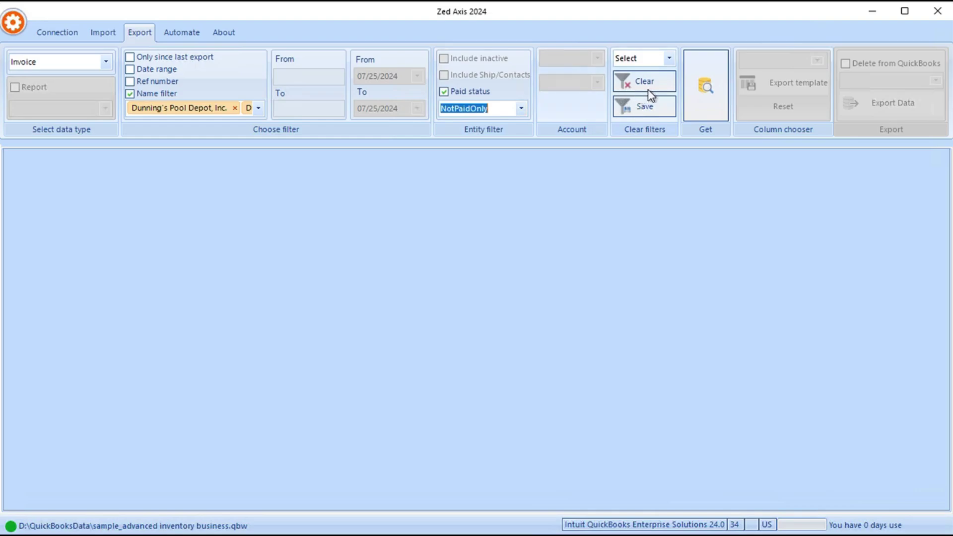
# - Retrieve the 12 unpaid invoice lines (invoices 71061, 71082, 71103) into the grid and review its columns
pyautogui.click(698, 86)
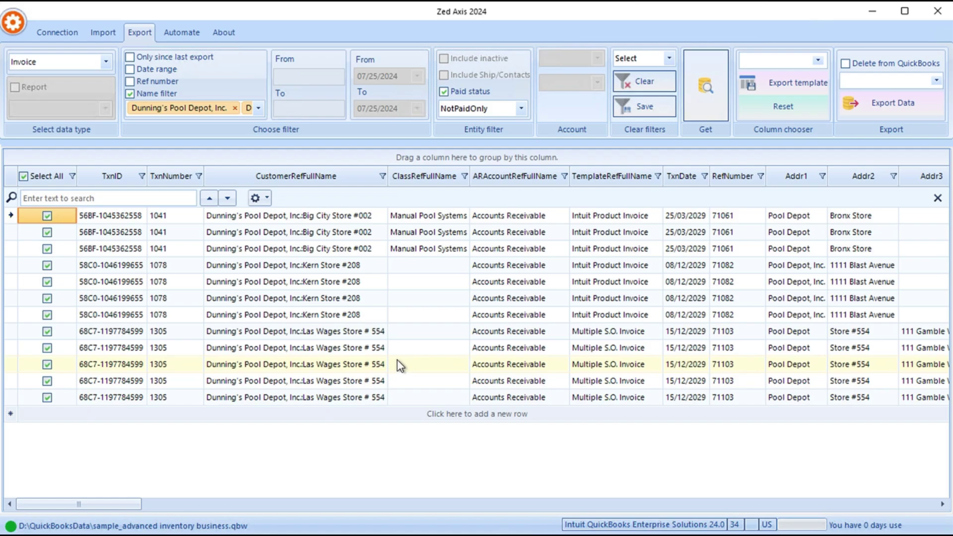
pyautogui.moveTo(115, 502)
pyautogui.mouseDown()
pyautogui.moveTo(280, 508)
pyautogui.moveTo(620, 494)
pyautogui.moveTo(796, 511)
pyautogui.moveTo(910, 507)
pyautogui.moveTo(388, 490)
pyautogui.moveTo(108, 504)
pyautogui.mouseUp()
# - Save the current invoice filter settings under the name 'Dunning Invoice'
pyautogui.click(670, 60)
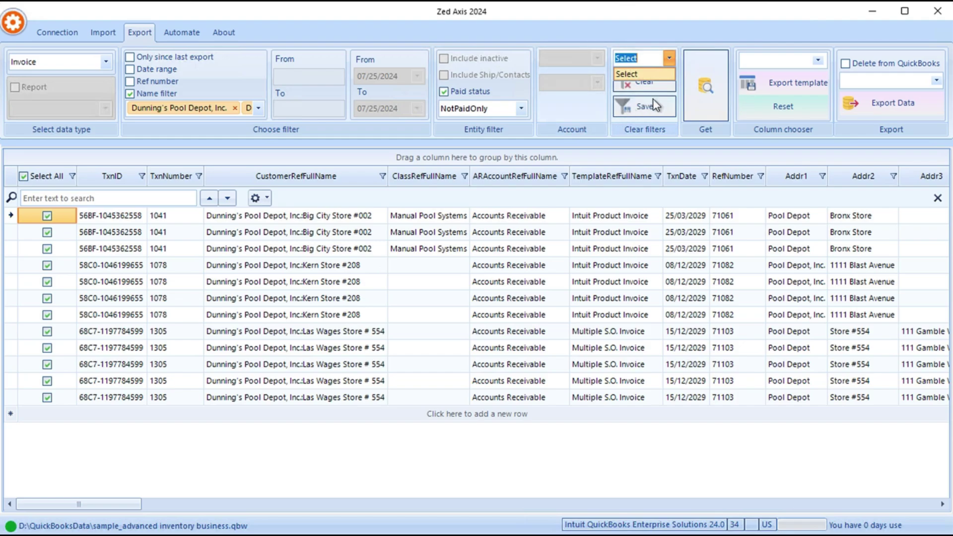
pyautogui.click(638, 110)
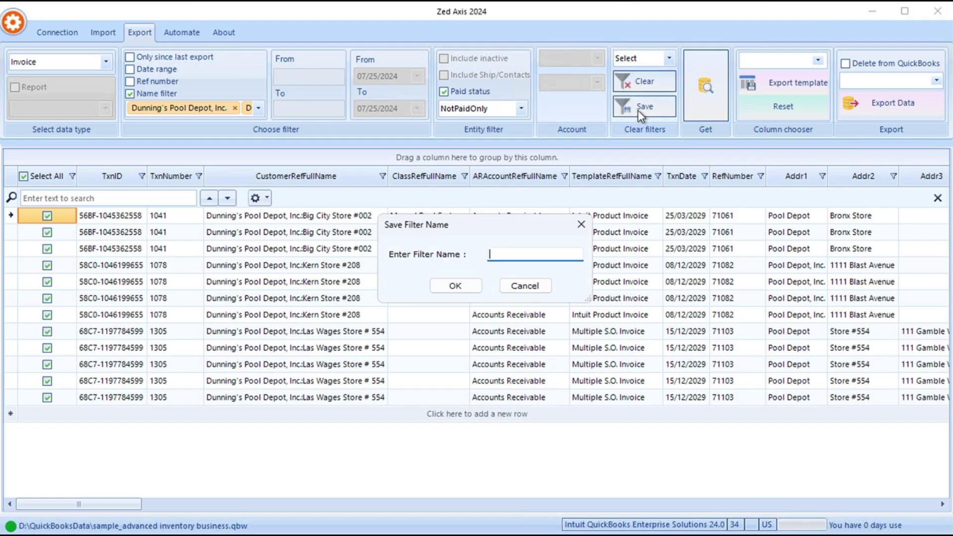
pyautogui.write('Dunning Invoice')
pyautogui.click(476, 285)
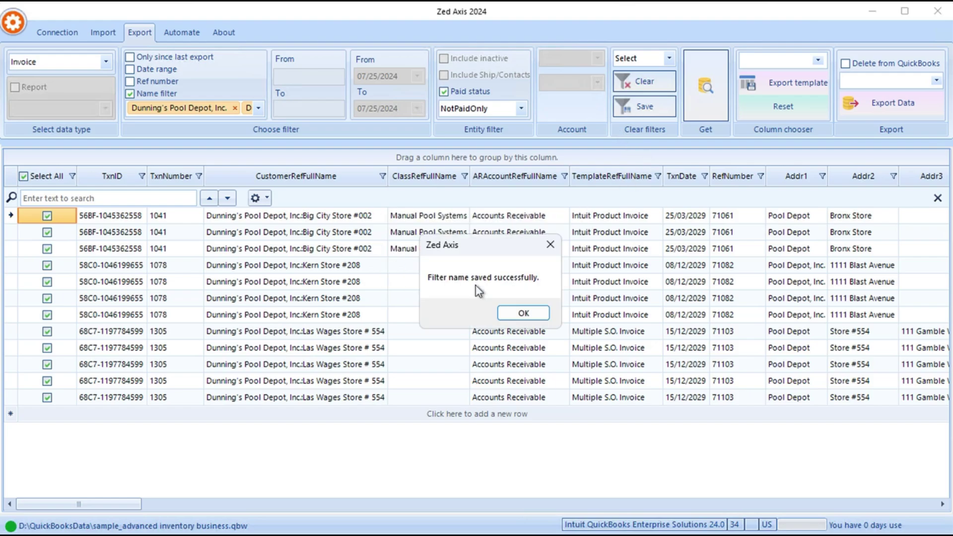
pyautogui.click(514, 311)
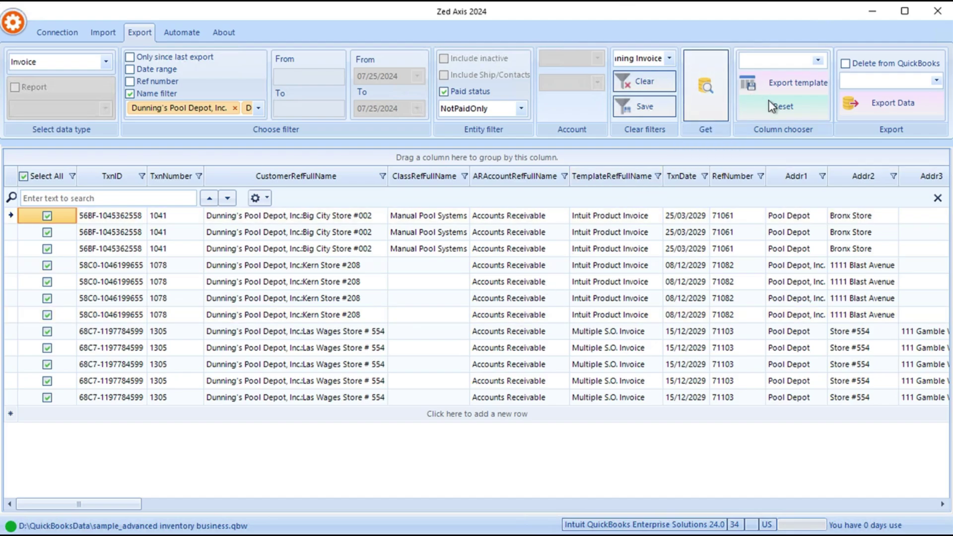
# - Start a new column template with TxnNumber, ClassRefFullName, TemplateRefFullName and TxnDate columns
pyautogui.click(818, 61)
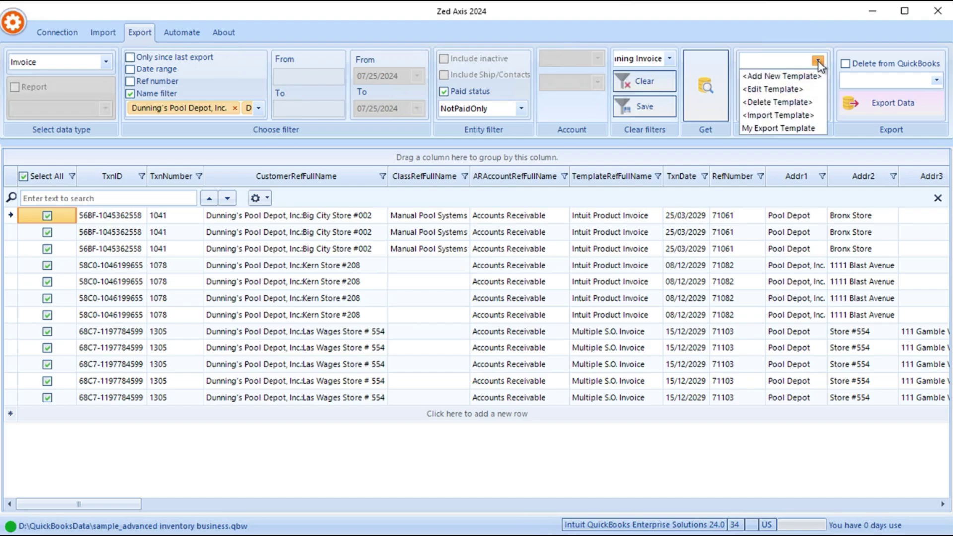
pyautogui.click(812, 76)
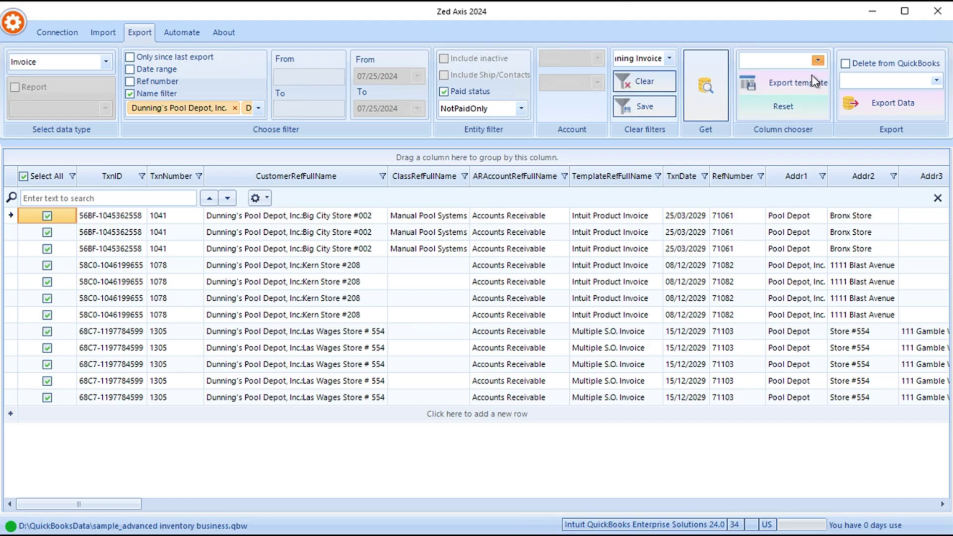
pyautogui.moveTo(130, 57); pyautogui.dragTo(365, 69)
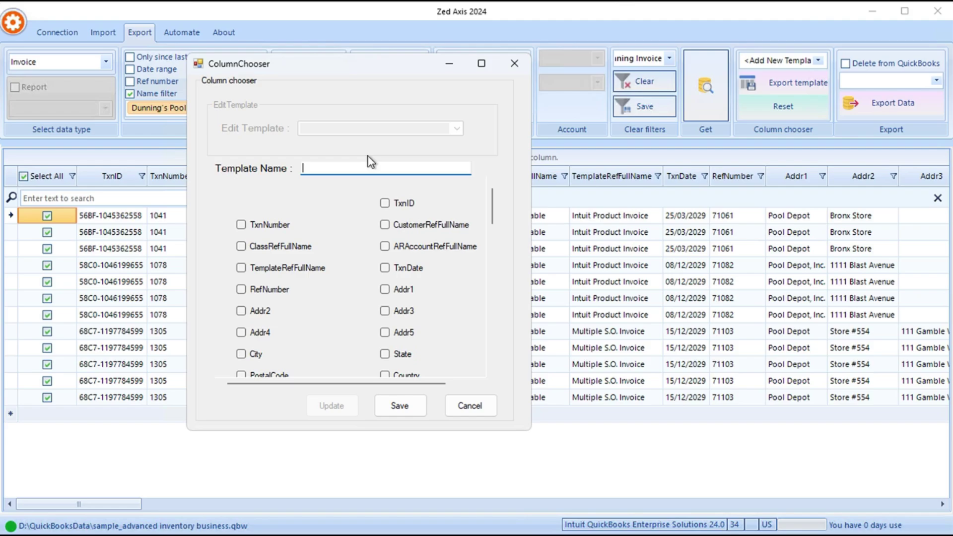
pyautogui.click(263, 226)
pyautogui.click(262, 248)
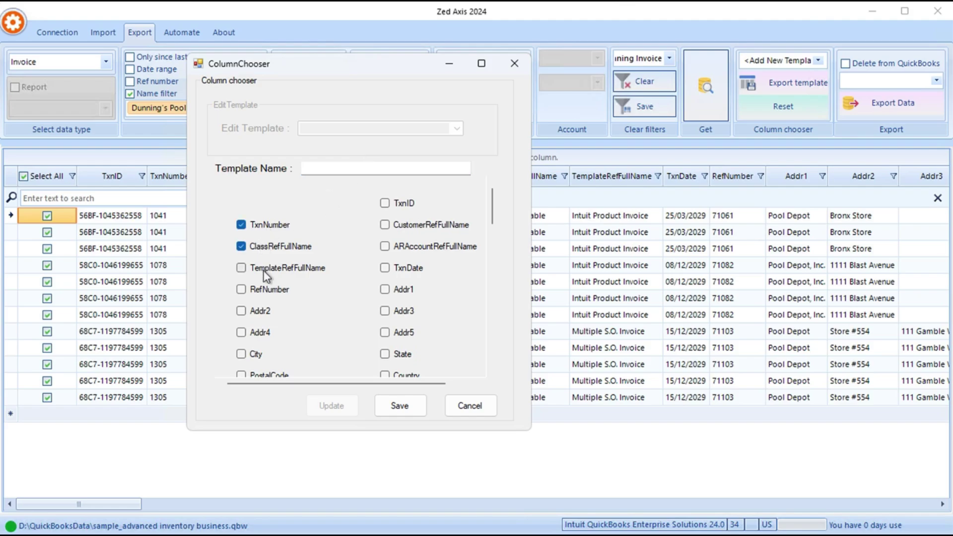
pyautogui.click(263, 276)
pyautogui.click(390, 268)
# - Add the PostalCode and IsPending columns and save the template as 'Dunnings Invoice'
pyautogui.moveTo(496, 212); pyautogui.dragTo(495, 241)
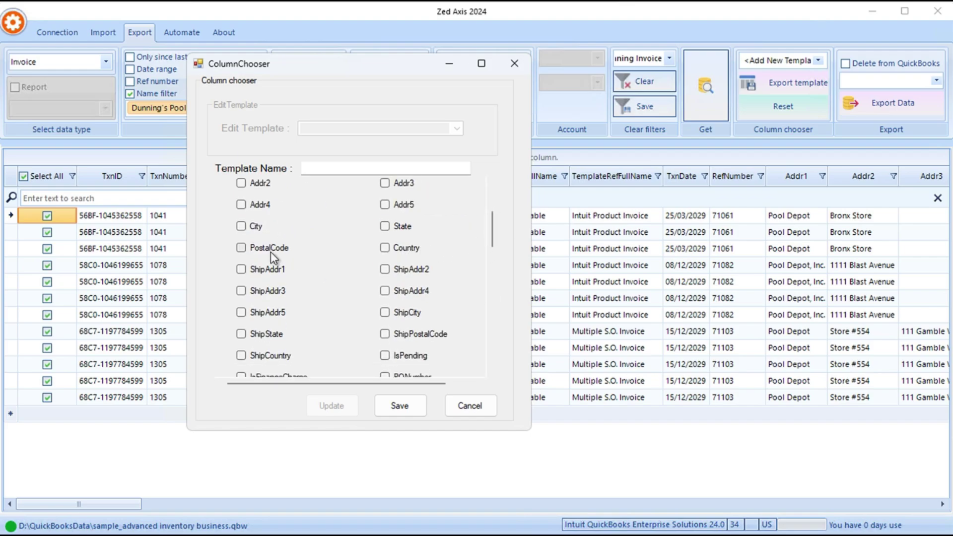
pyautogui.click(269, 251)
pyautogui.moveTo(488, 243); pyautogui.dragTo(493, 273)
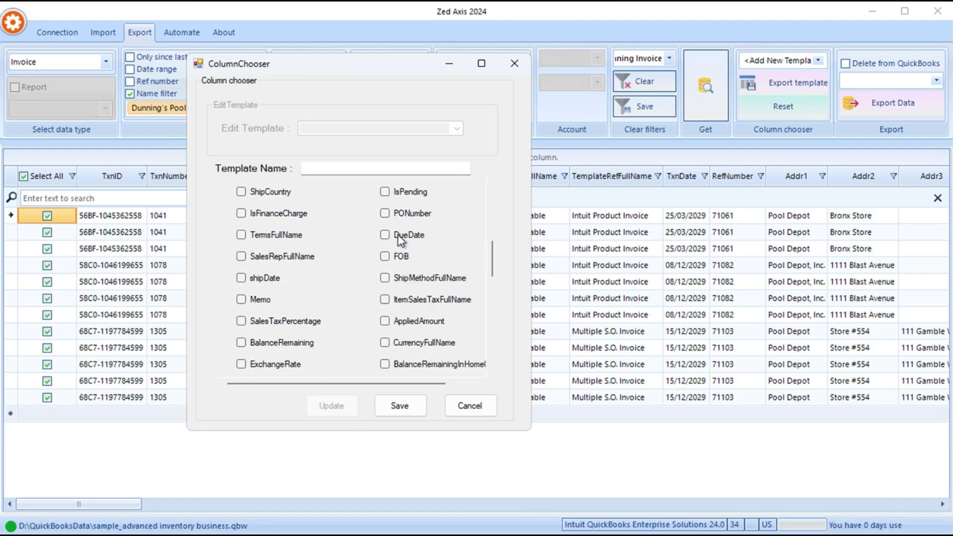
pyautogui.click(384, 193)
pyautogui.click(407, 406)
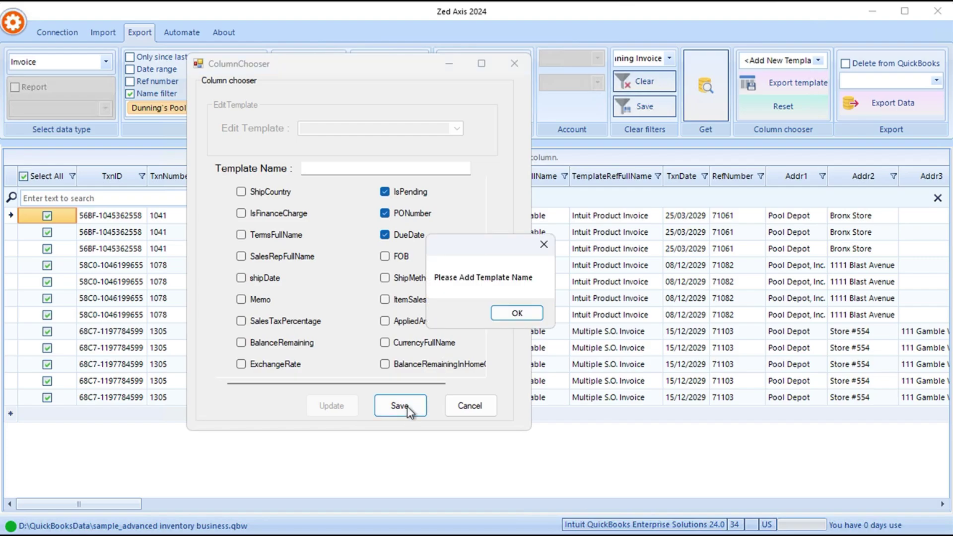
pyautogui.click(504, 316)
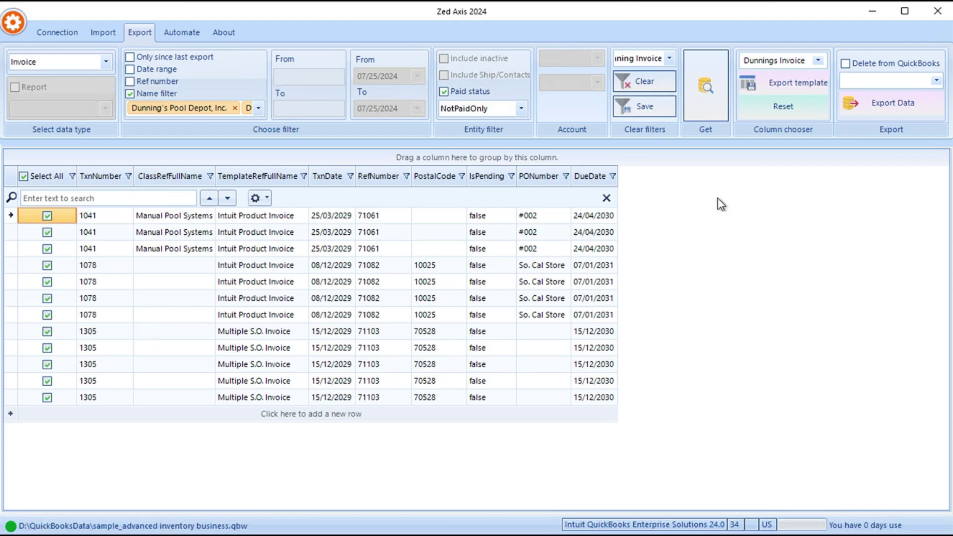
pyautogui.click(936, 80)
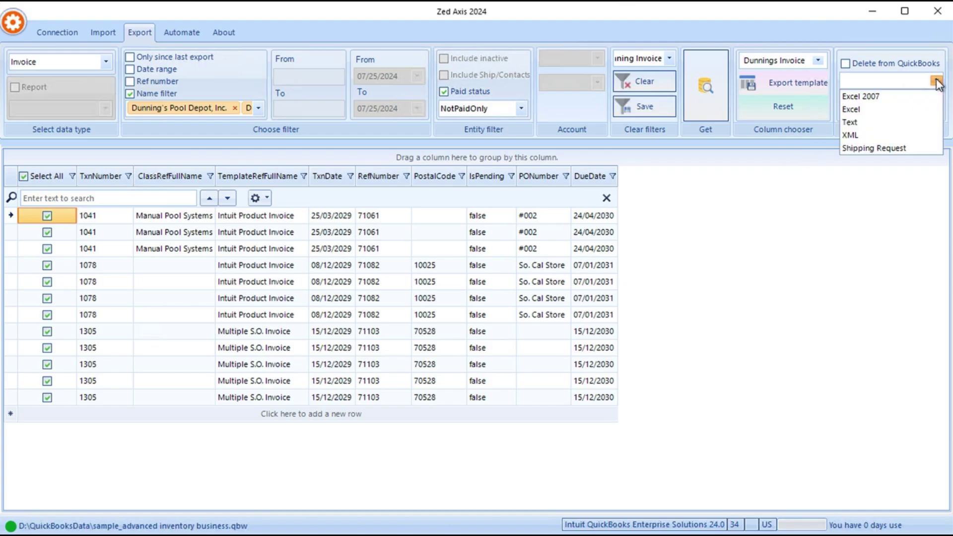
# - Export the invoice grid as an Excel 2007 file named 'Dunnings Invoice' on the Desktop
pyautogui.click(914, 96)
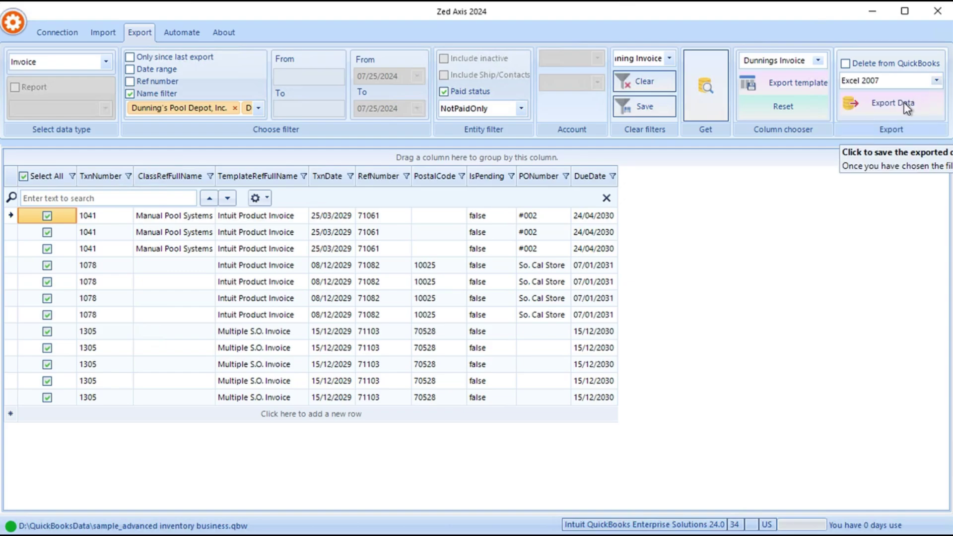
pyautogui.click(873, 105)
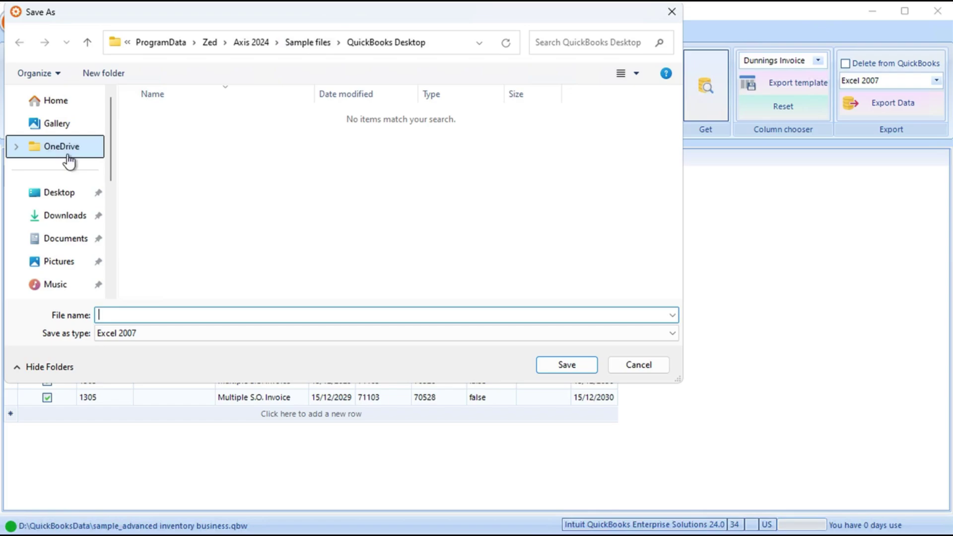
pyautogui.click(58, 194)
pyautogui.click(110, 313)
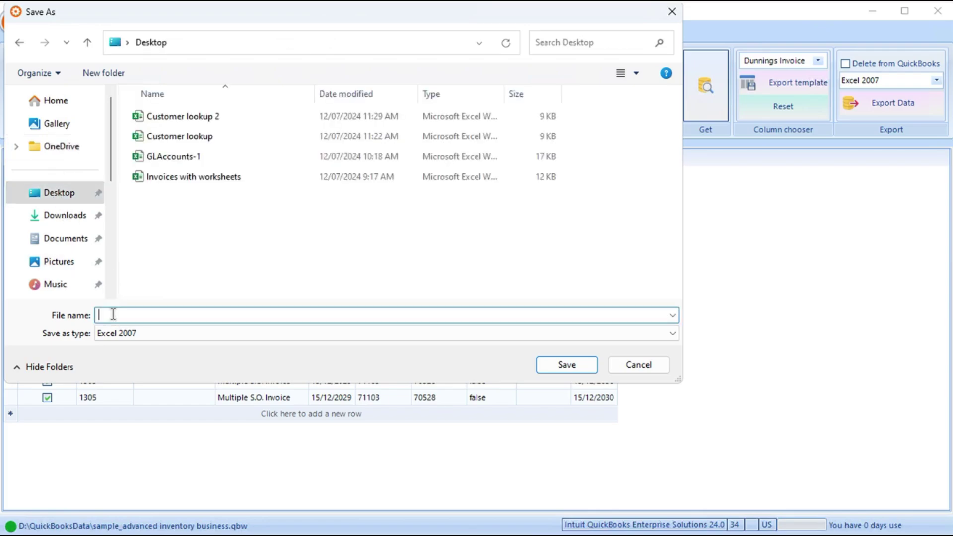
pyautogui.write('Dunnings Invoice')
pyautogui.click(555, 366)
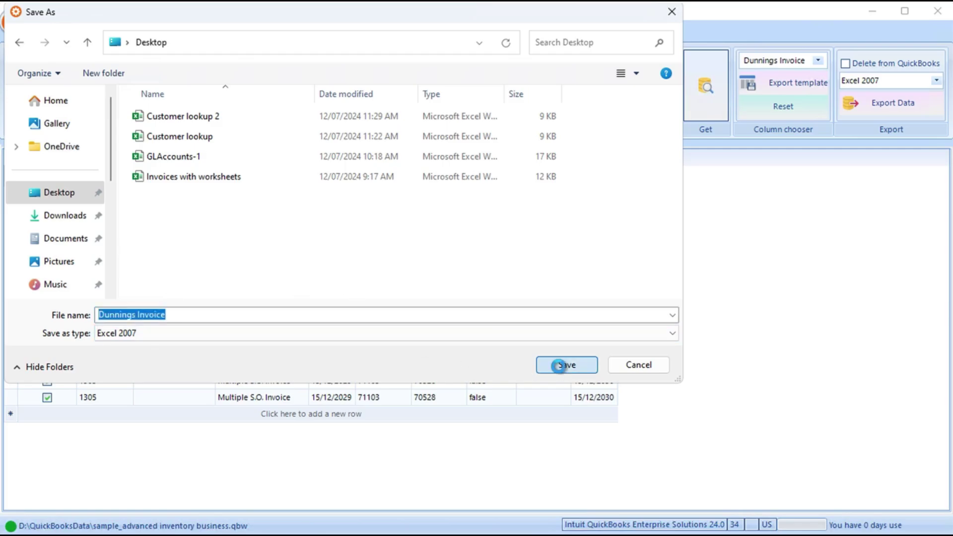